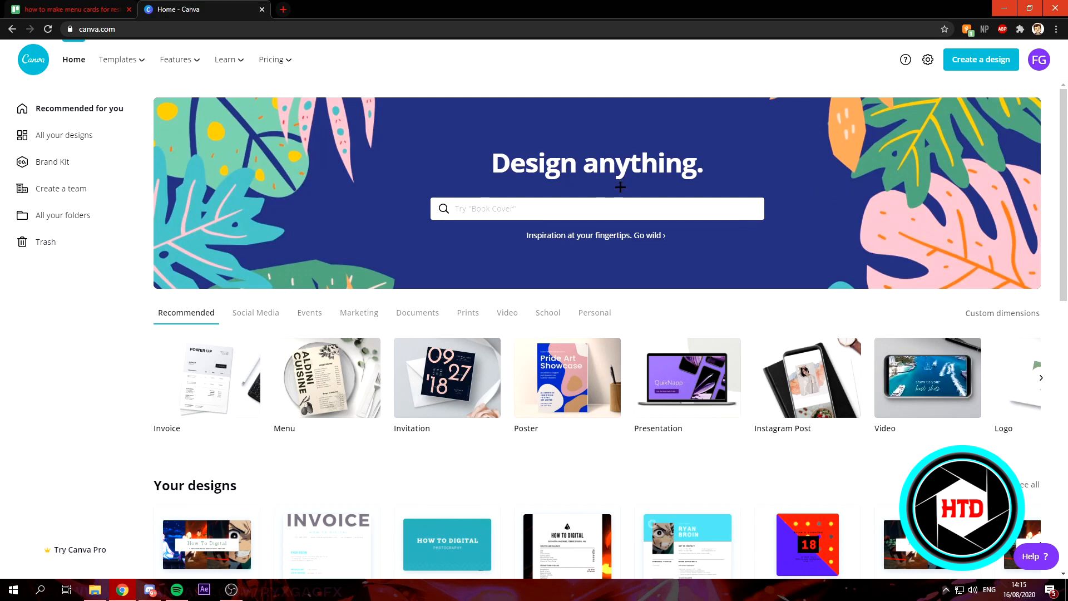
- Search designs for "menu", browse the Menu templates, and open the white and olive green foliage wedding menu
type("menu")
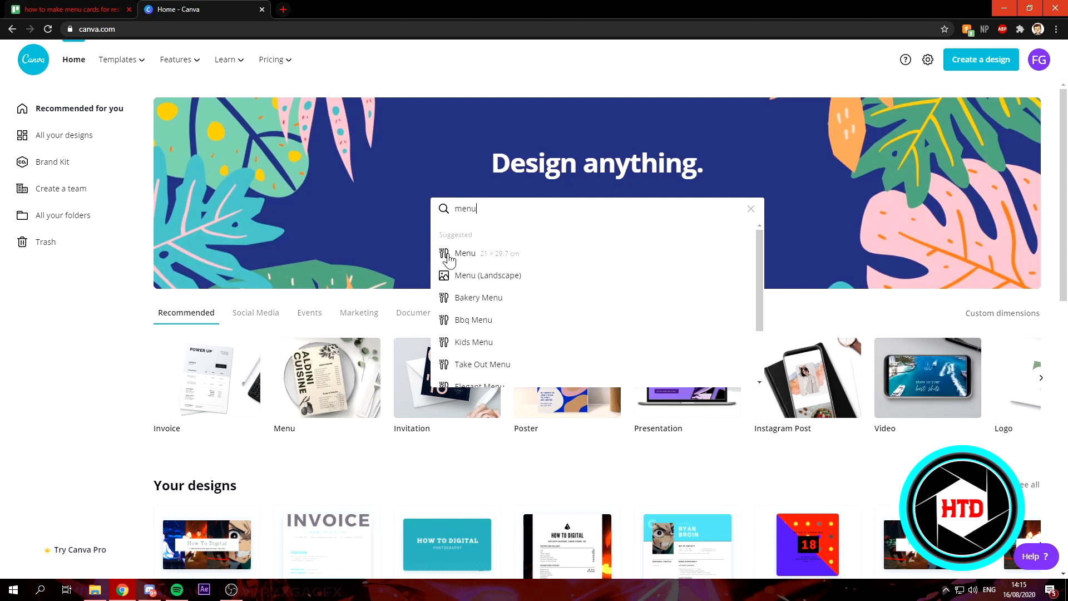
left_click(449, 257)
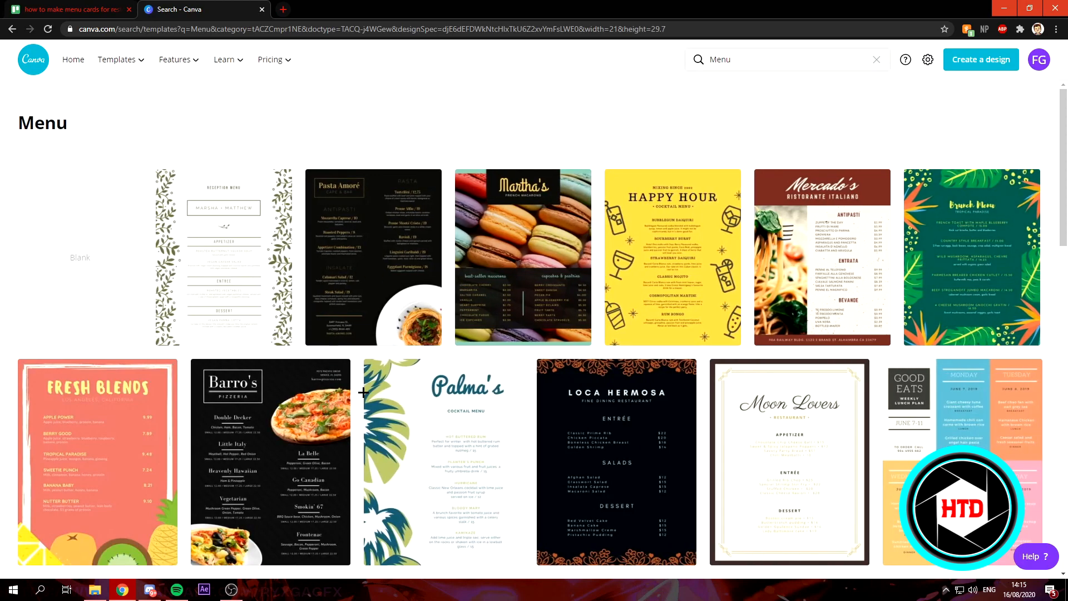
scroll(362, 393, "down", 6)
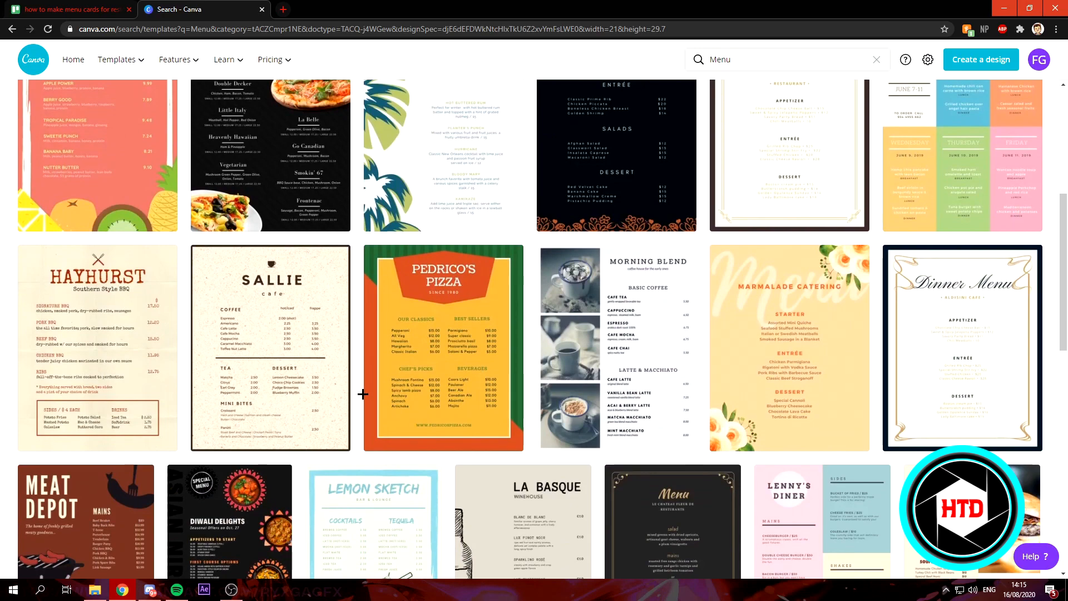
scroll(362, 394, "down", 6)
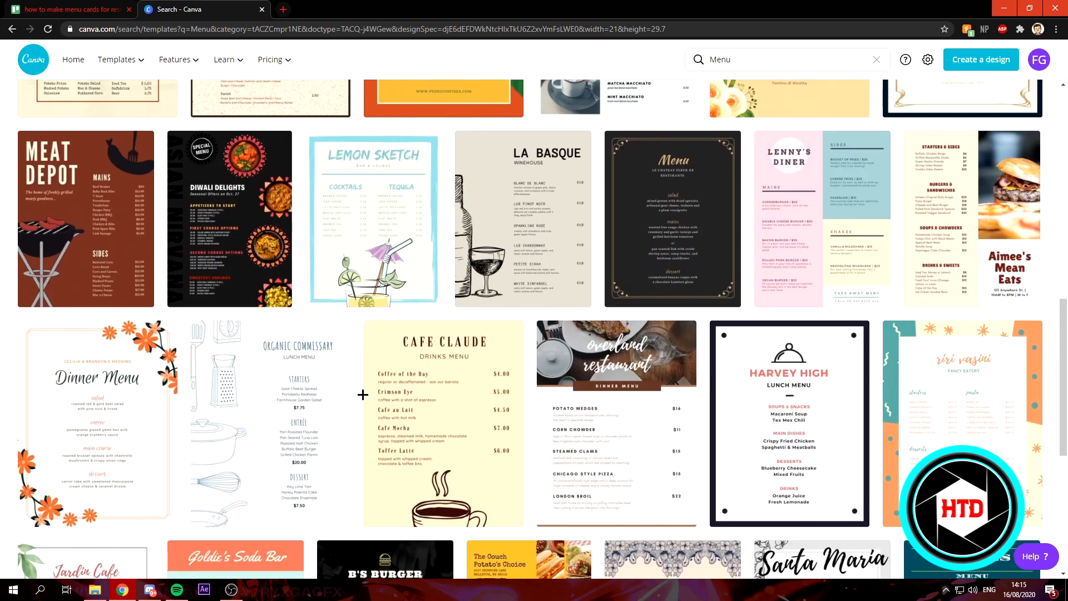
scroll(362, 394, "down", 5)
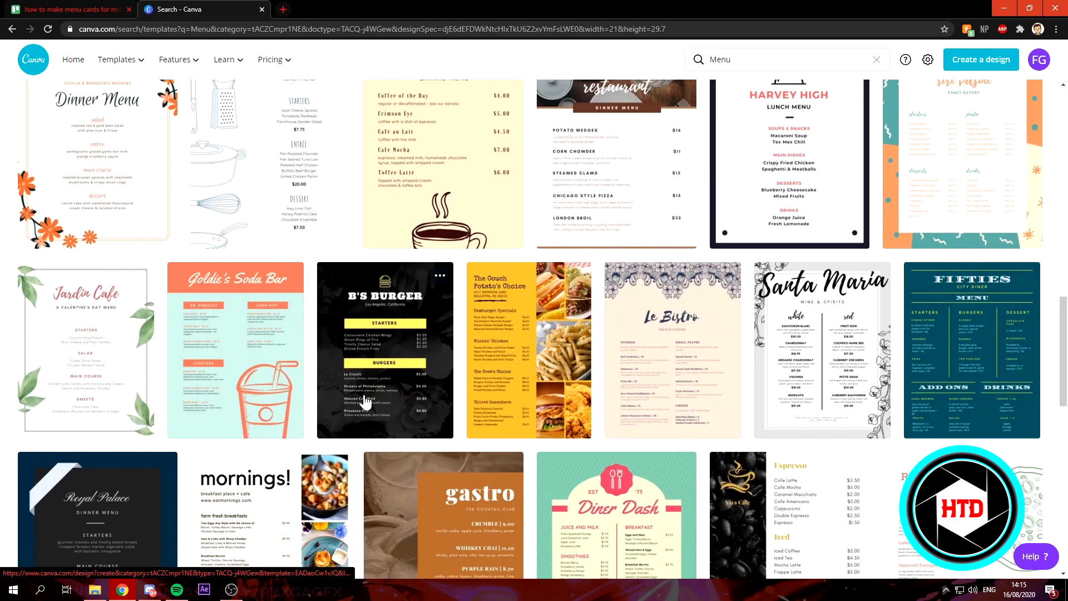
scroll(364, 400, "up", 15)
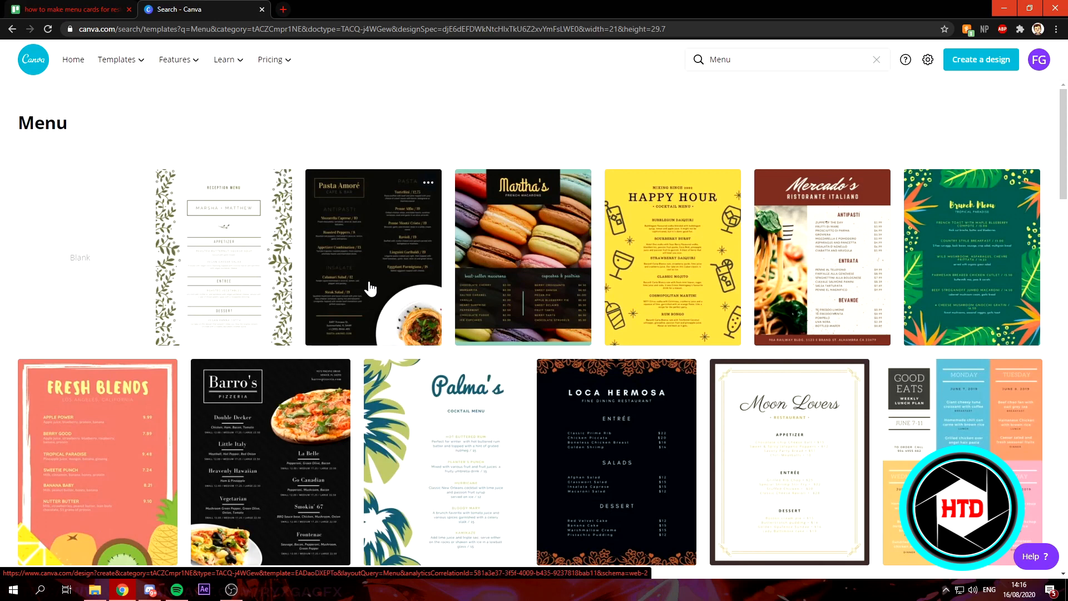
left_click(243, 252)
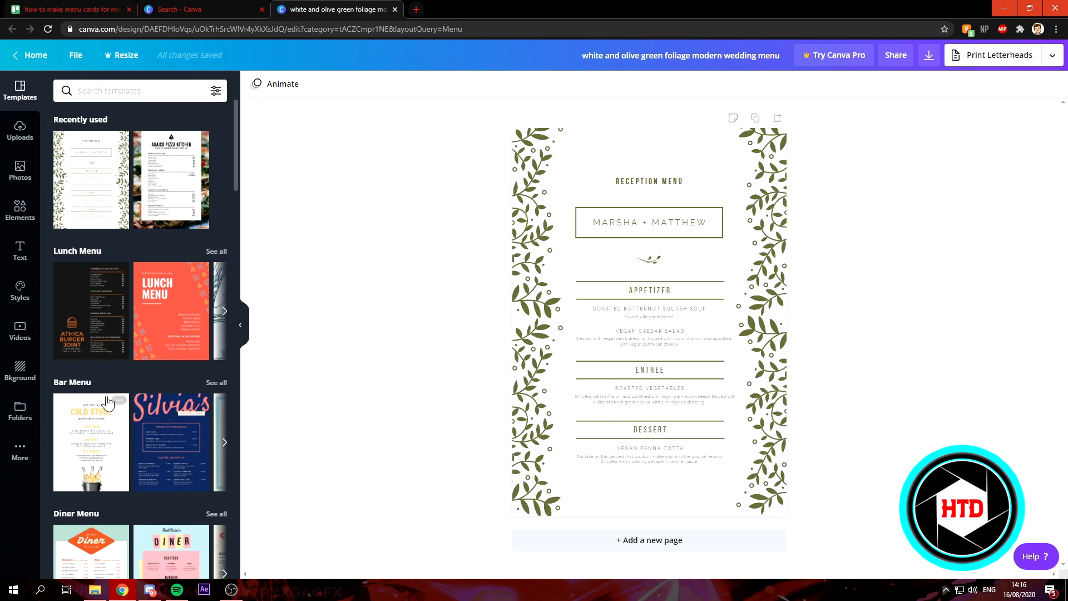
- Browse the menu template categories, list all Bbq Menu templates, and apply the Fleetwood Prime Steaks template
scroll(103, 390, "down", 3)
scroll(104, 401, "down", 2)
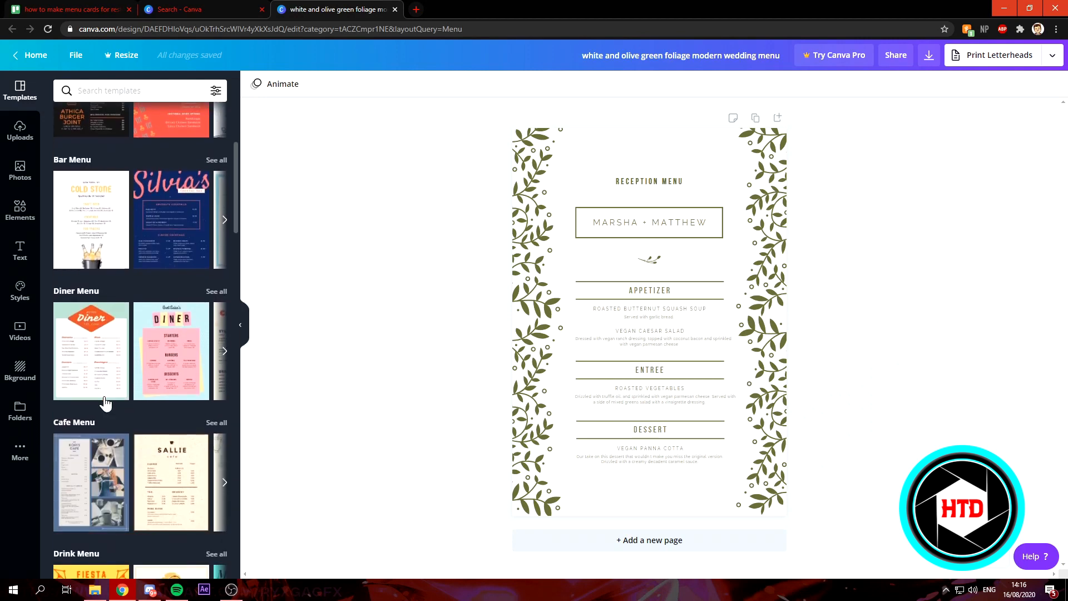
scroll(92, 422, "down", 2)
scroll(111, 428, "down", 3)
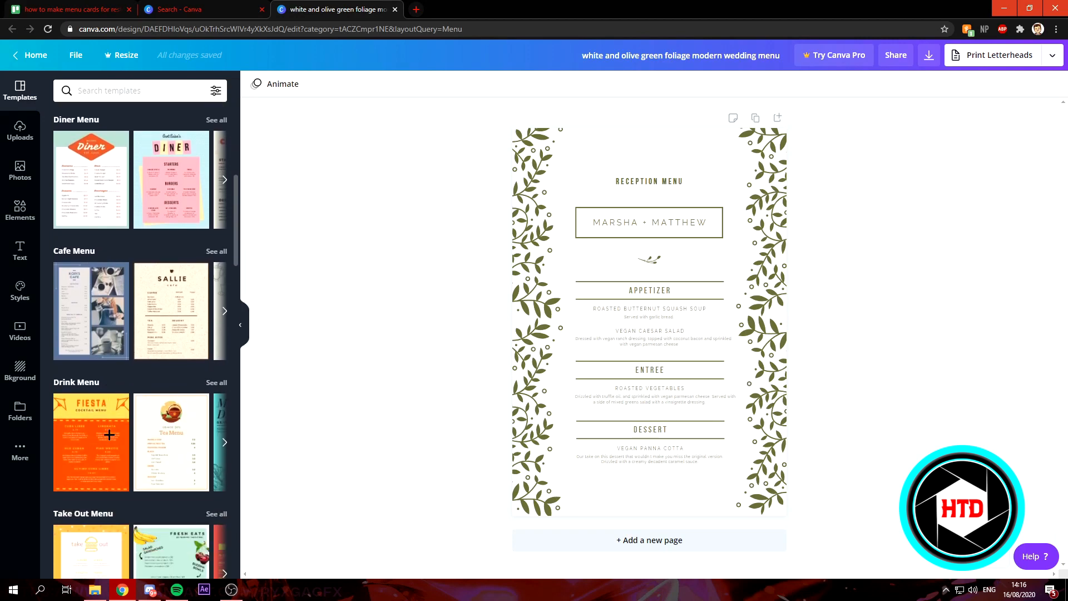
scroll(181, 448, "down", 8)
scroll(178, 449, "down", 7)
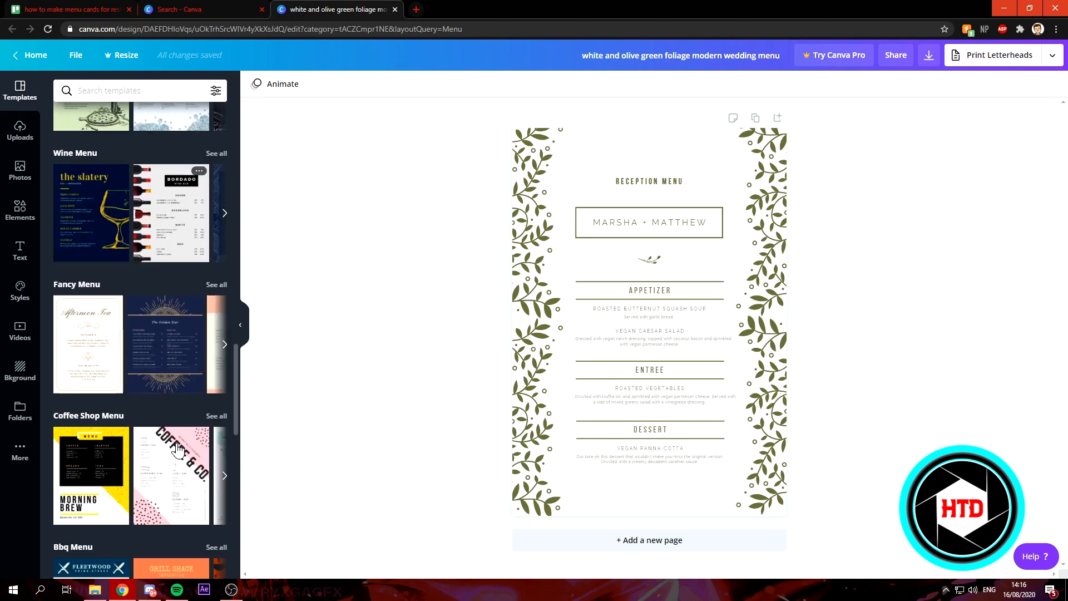
scroll(178, 449, "down", 7)
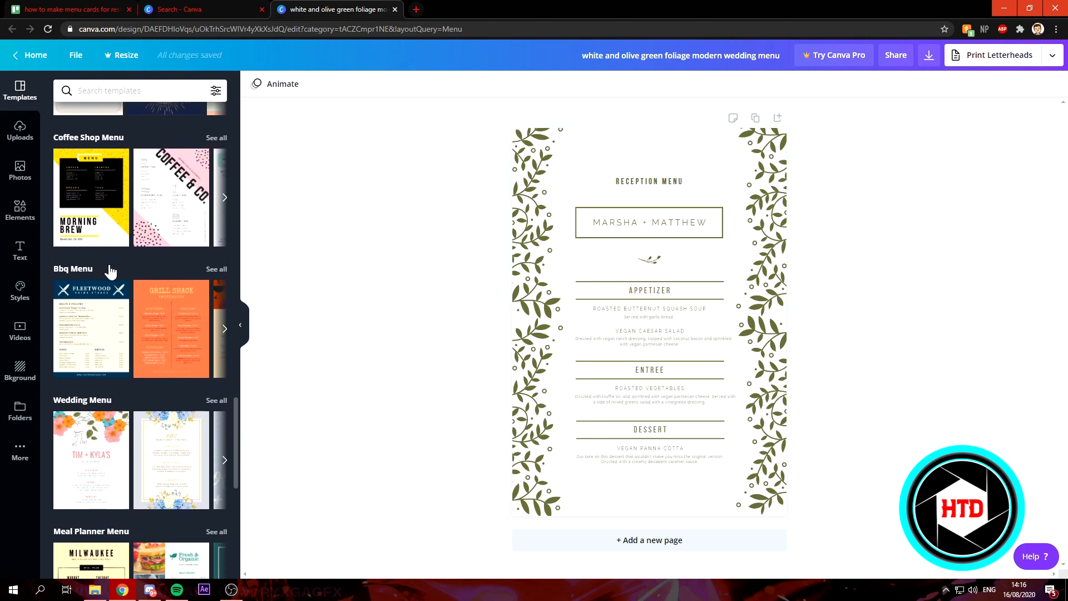
left_click(217, 275)
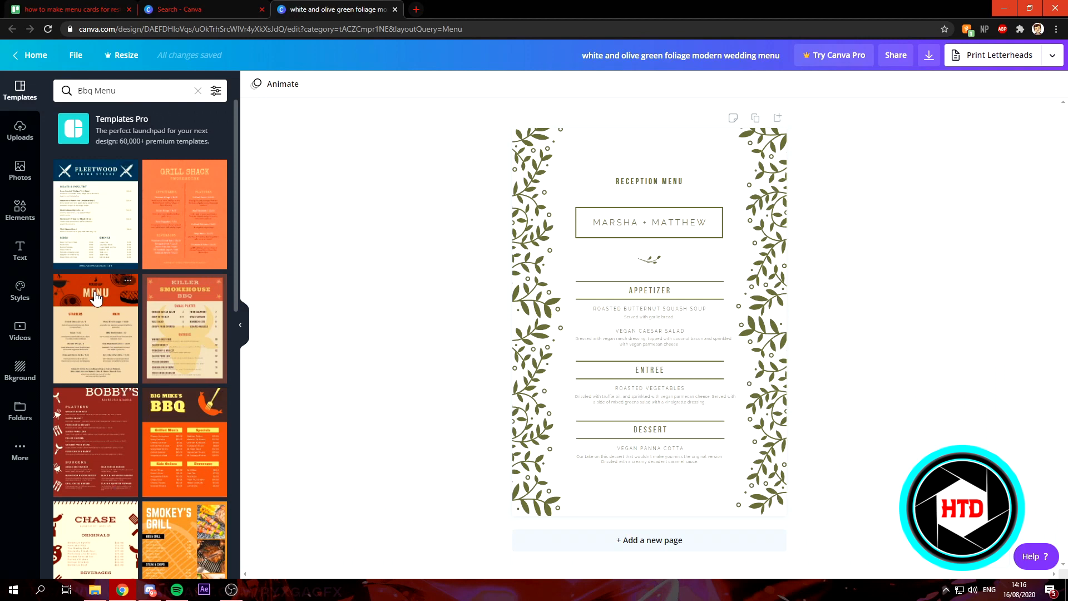
left_click(100, 236)
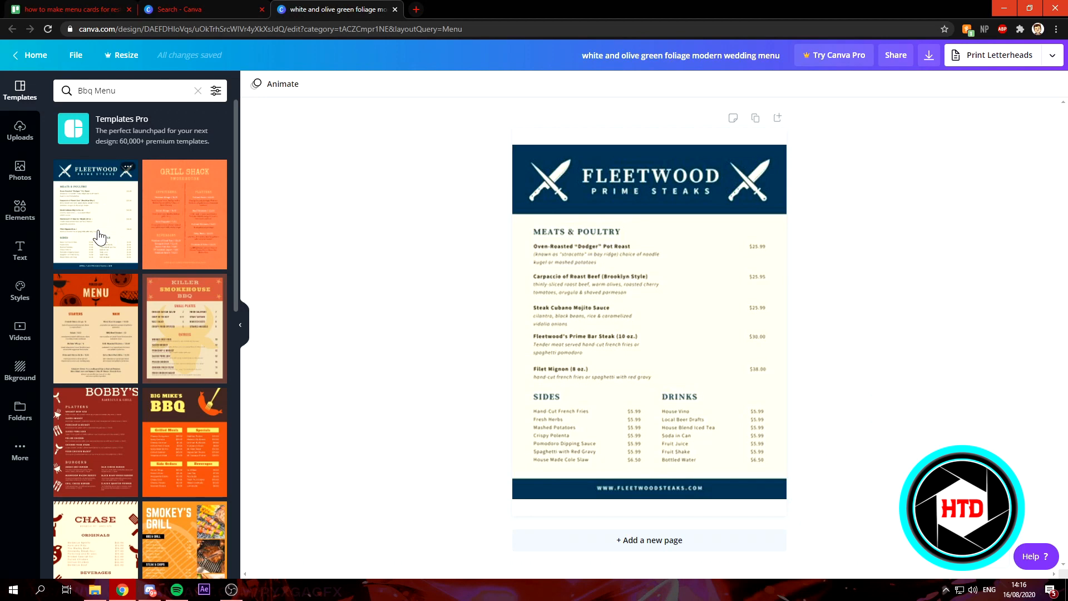
- Open the download options for the design
left_click(928, 60)
left_click(928, 61)
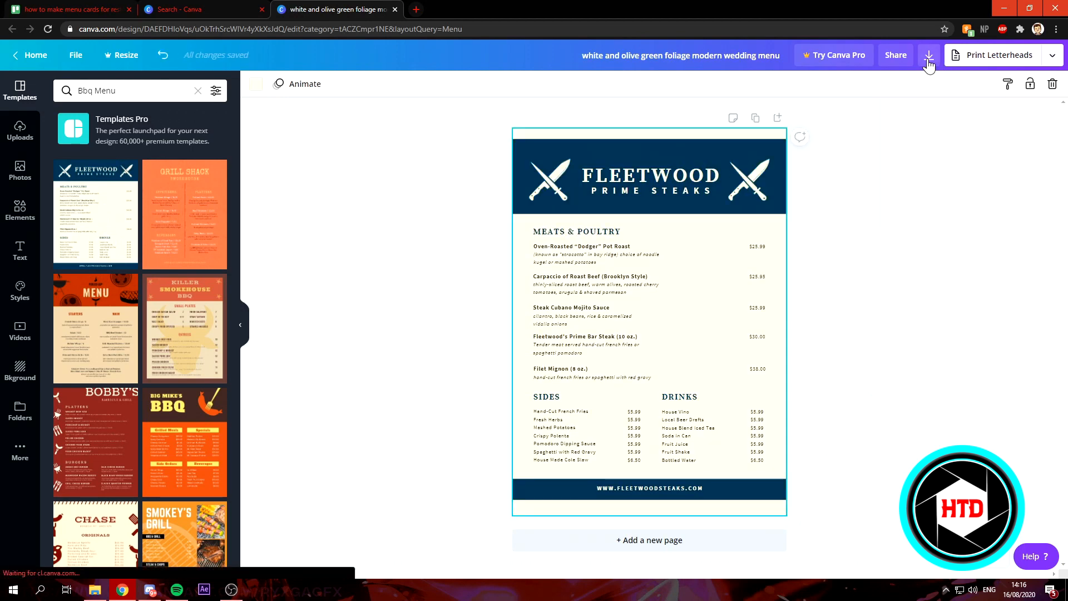
left_click(928, 61)
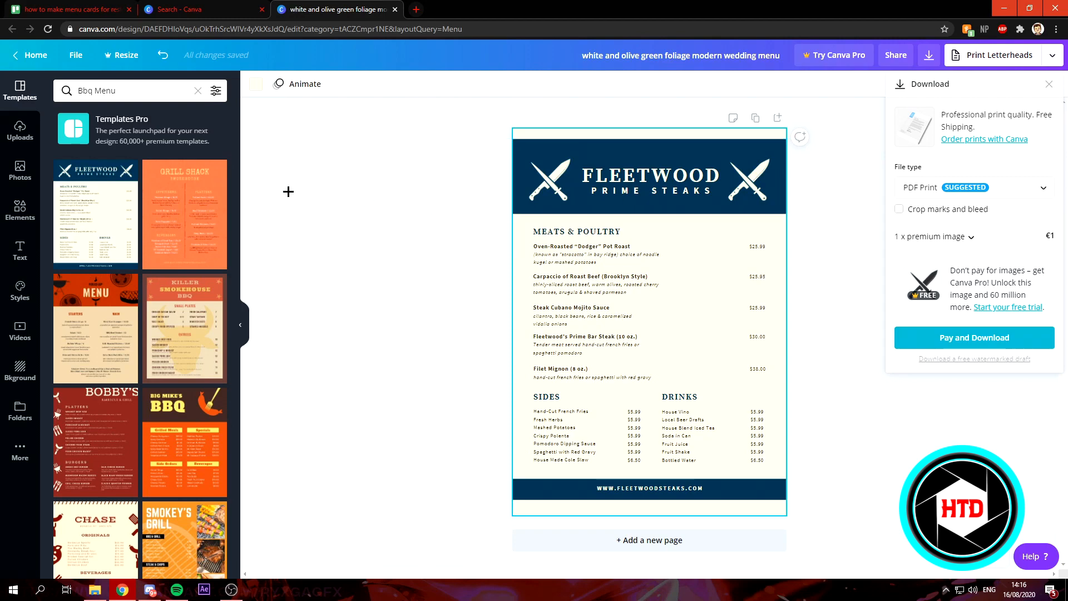
- Apply the Bobby's Barbecue & Grill template and zoom the page to 100%
left_click(97, 411)
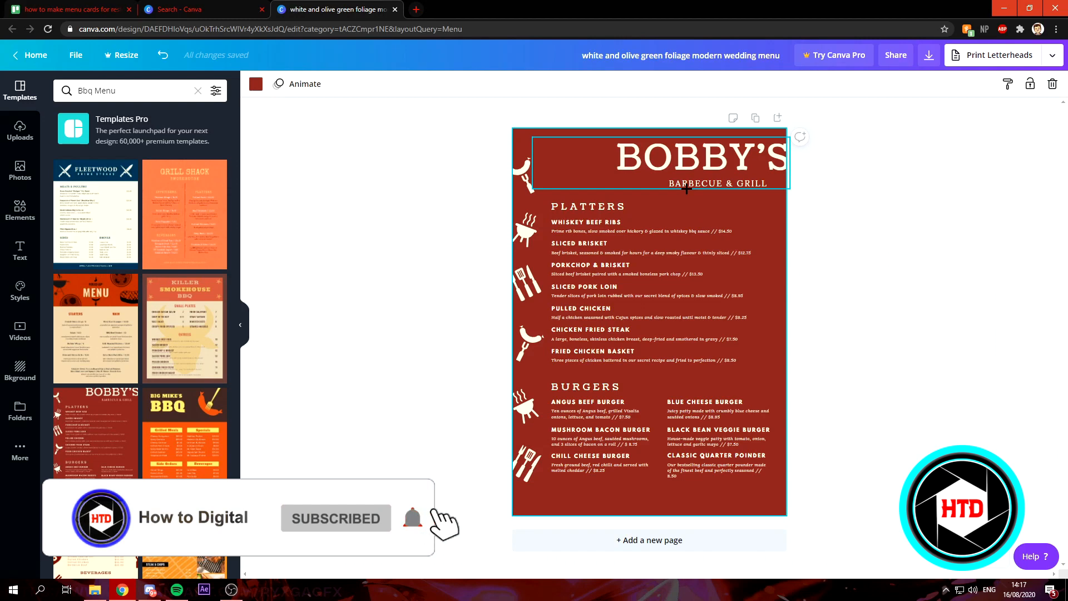
left_click(970, 556)
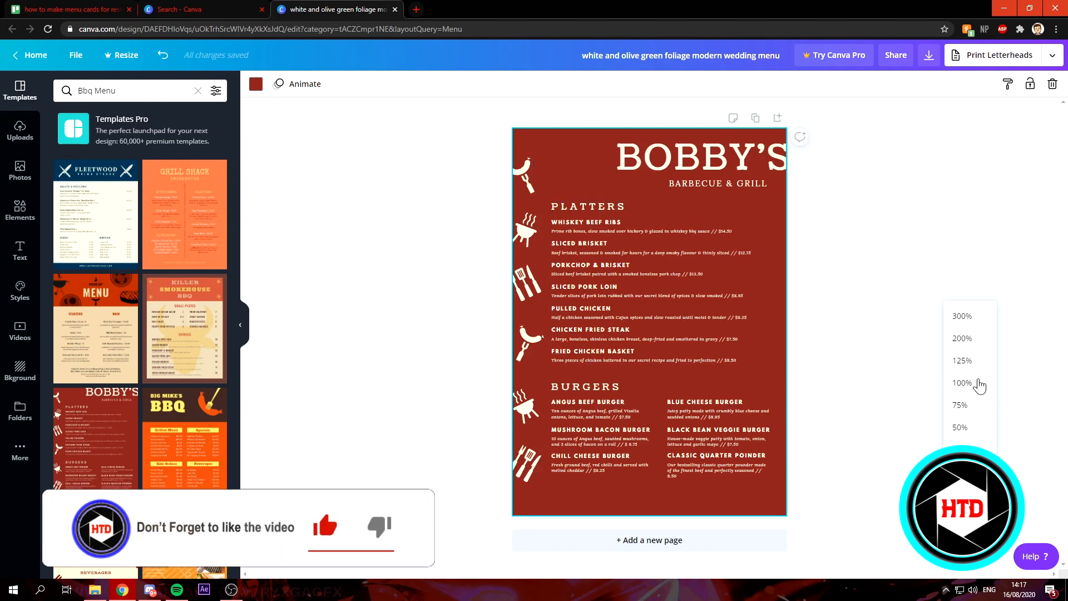
left_click(975, 382)
- Replace the BOBBY'S title text with "HOW TO DIGITAL'S"
scroll(794, 331, "up", 2)
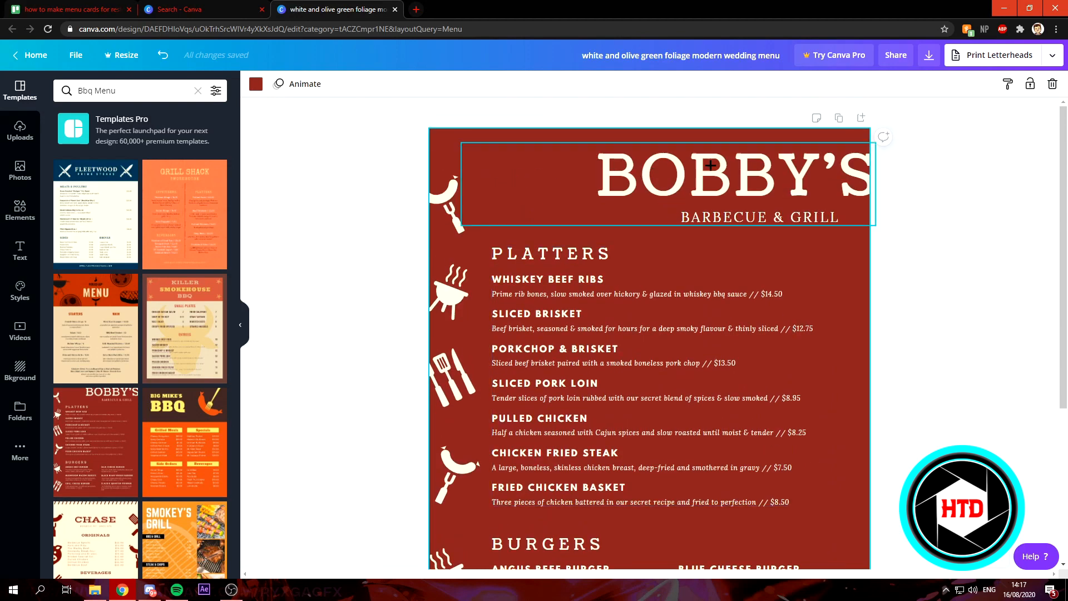
left_click(725, 166)
left_click(727, 167)
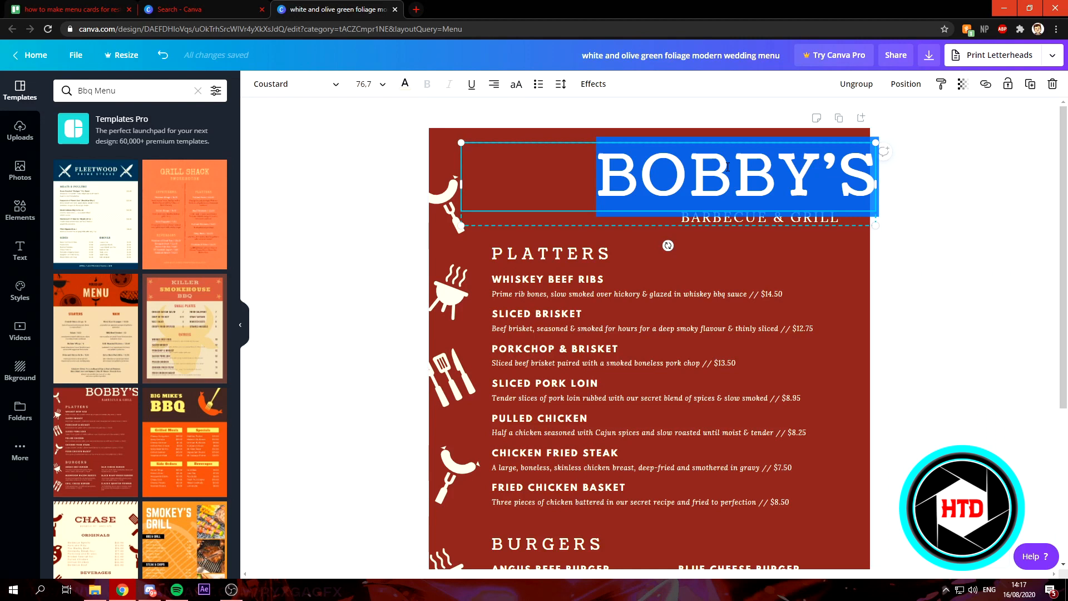
type("HO")
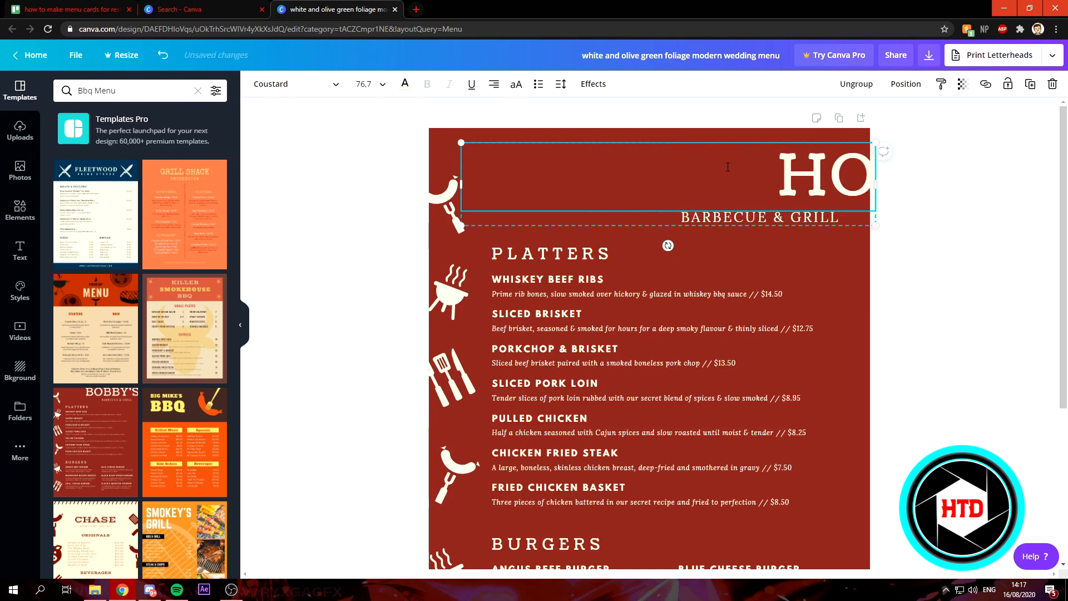
key("BackSpace")
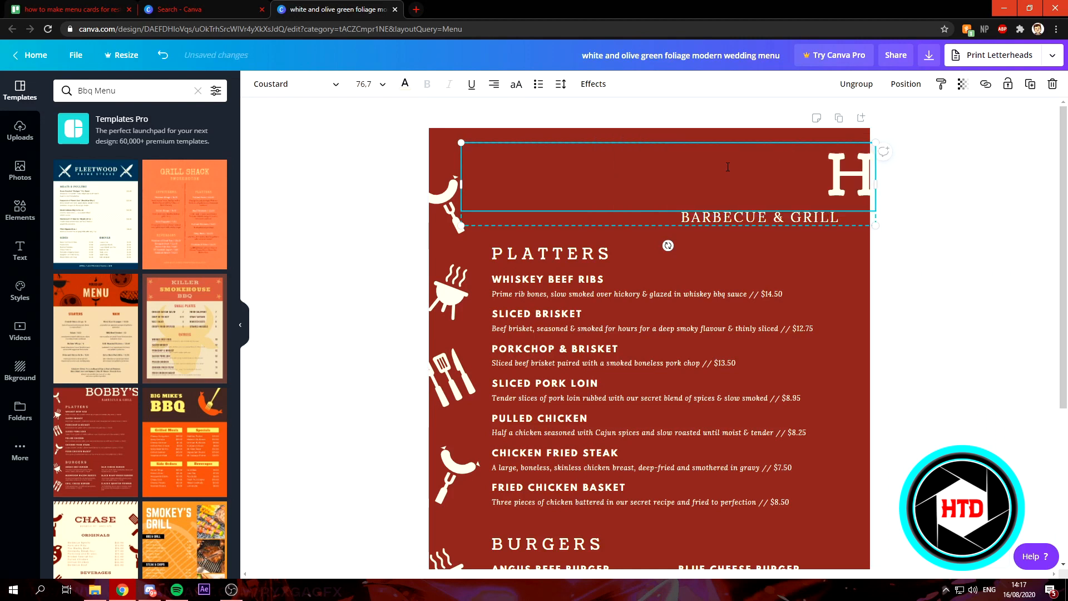
key("BackSpace")
type("HOW TO DIGI")
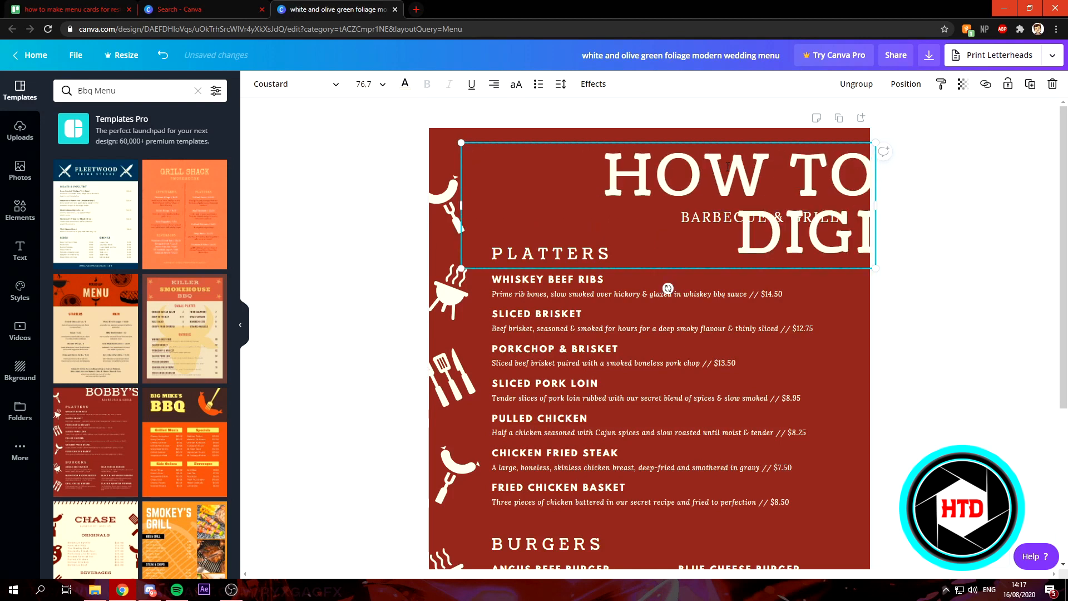
type("TAL")
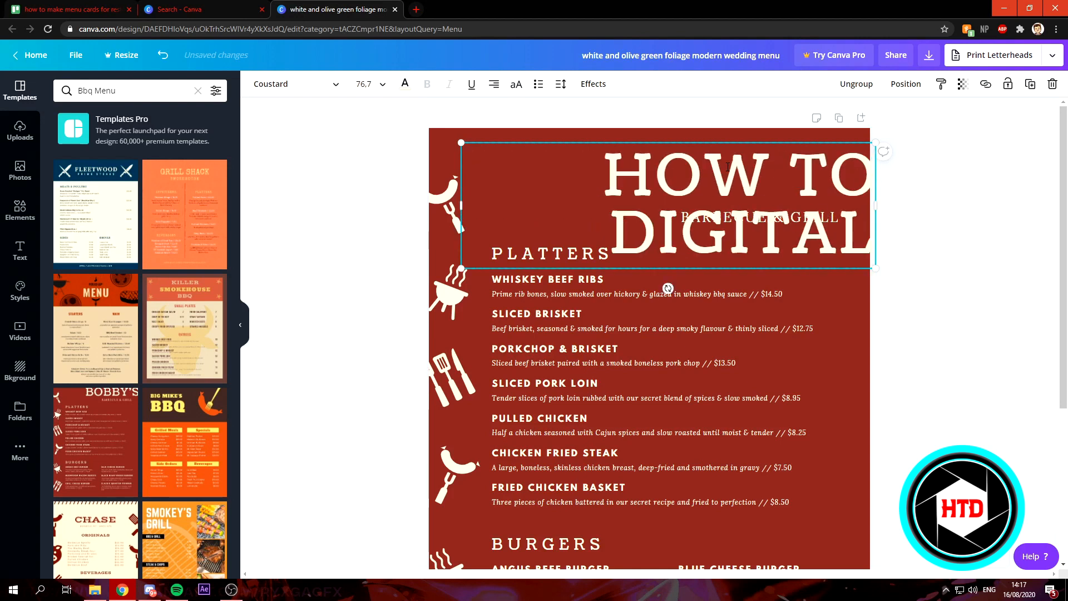
type("'S")
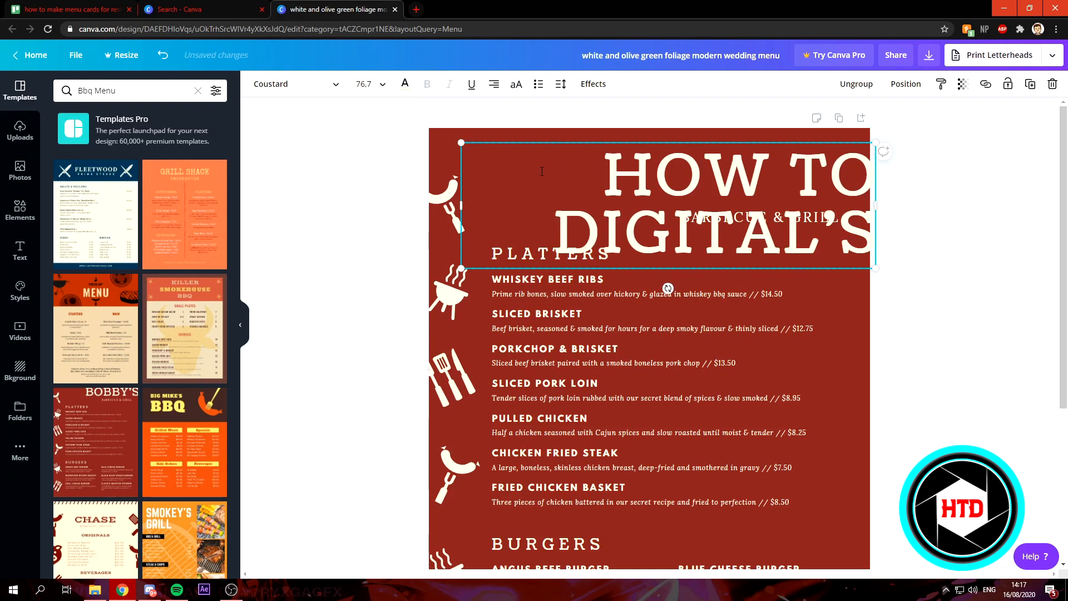
- Select the whole title and set its font size to 56
double_click(610, 168)
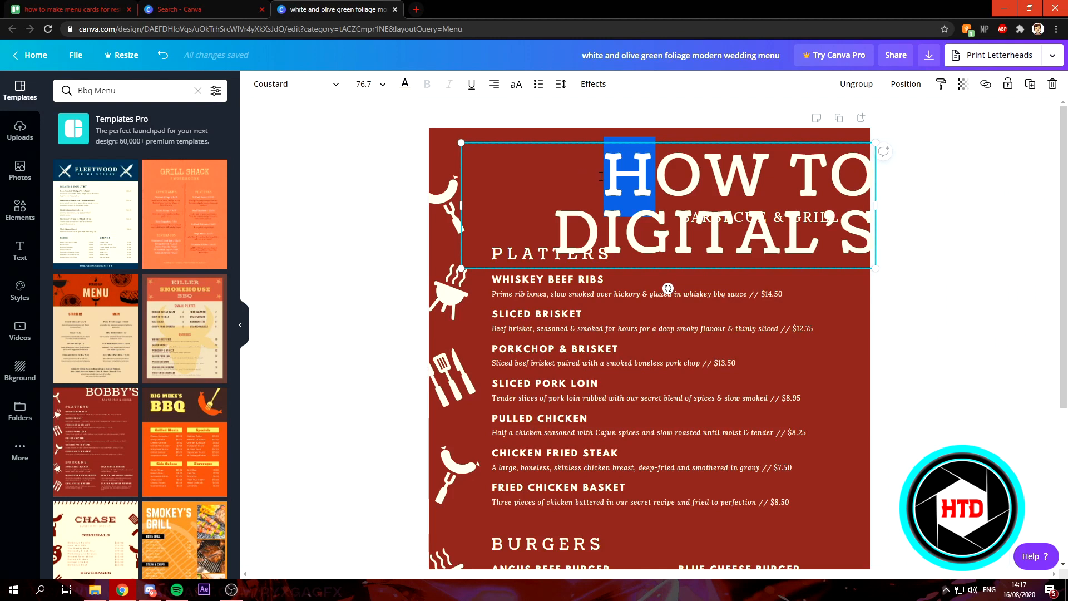
left_click_drag(606, 176, 877, 232)
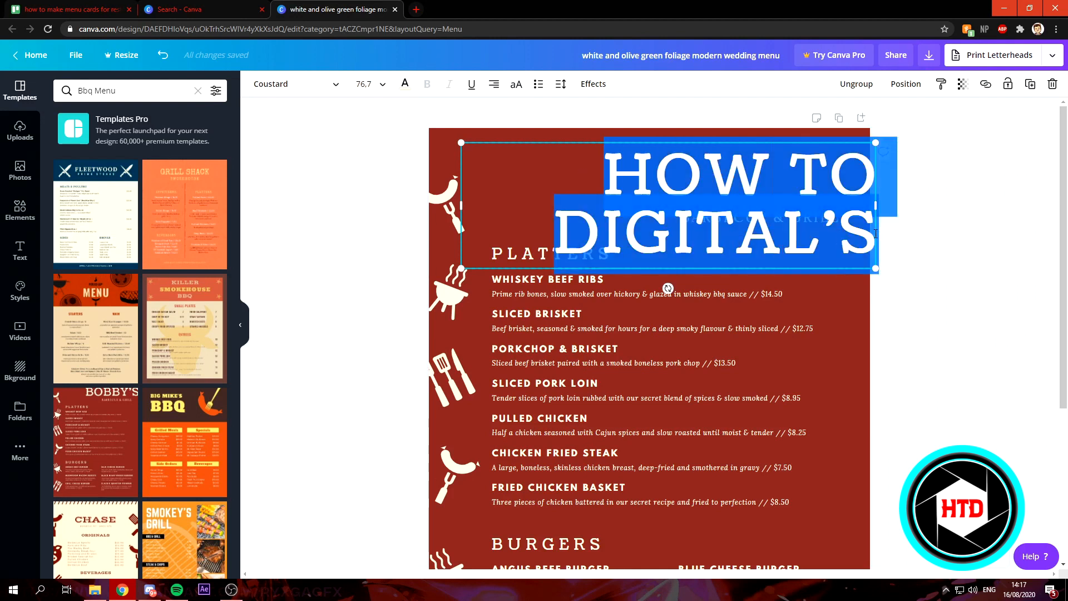
left_click(383, 84)
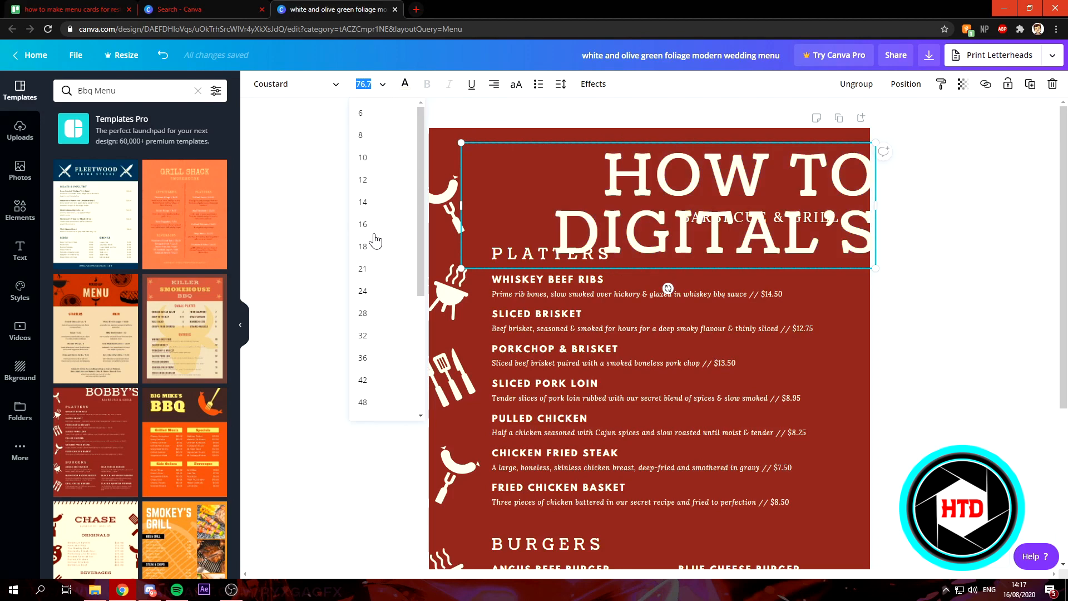
left_click(376, 289)
left_click(383, 85)
scroll(375, 358, "down", 2)
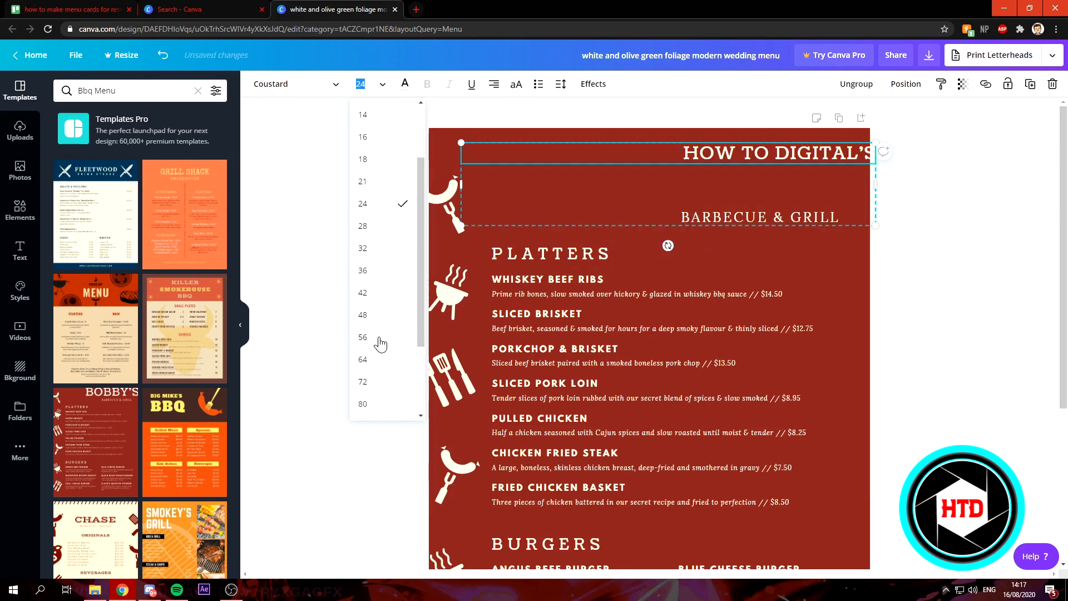
left_click(379, 340)
left_click(979, 234)
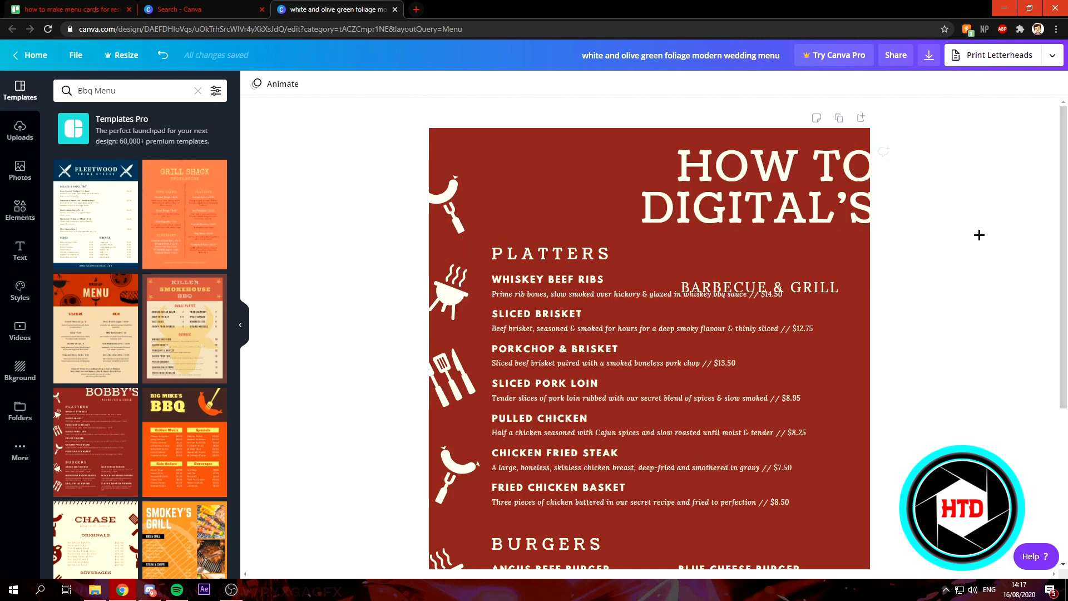
left_click(820, 287)
left_click_drag(821, 283, 829, 277)
key("ctrl+z")
double_click(827, 281)
left_click(833, 287)
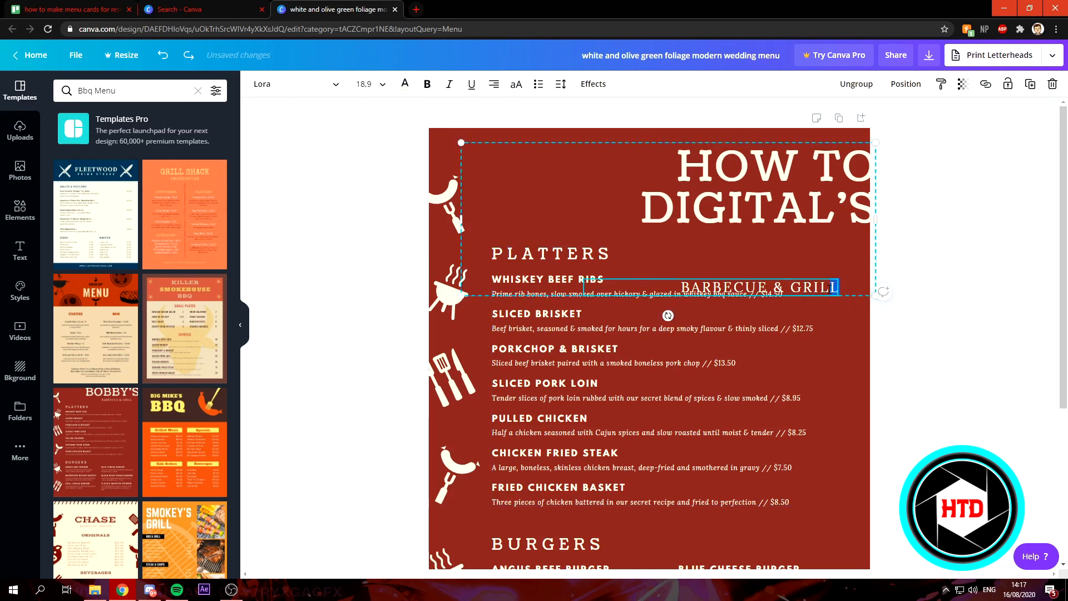
- Select the title text and set its font size to 42
left_click_drag(677, 166, 872, 220)
left_click(371, 84)
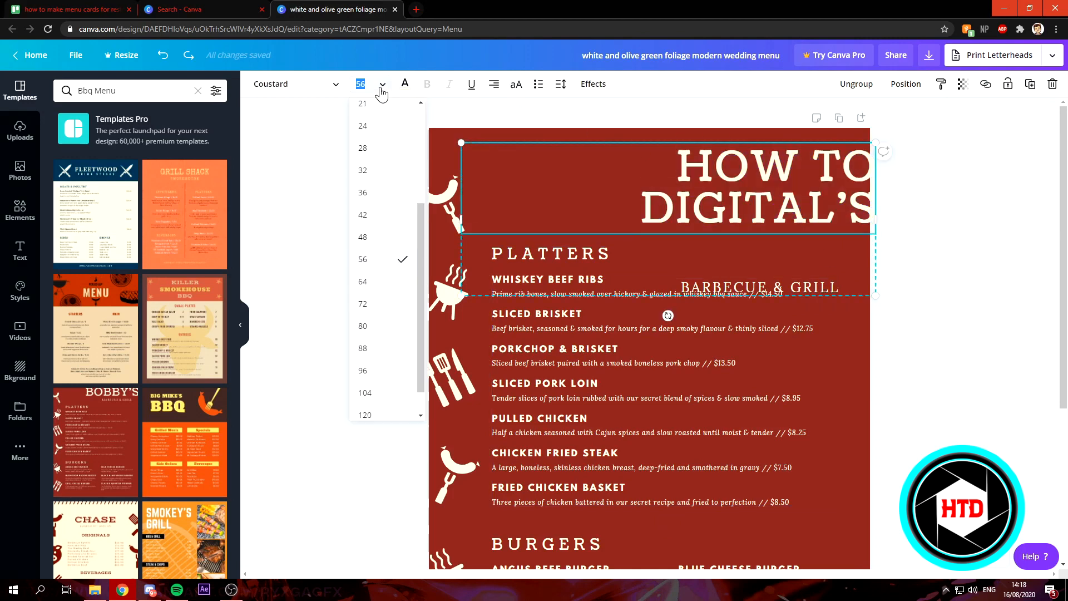
left_click(397, 214)
left_click(952, 279)
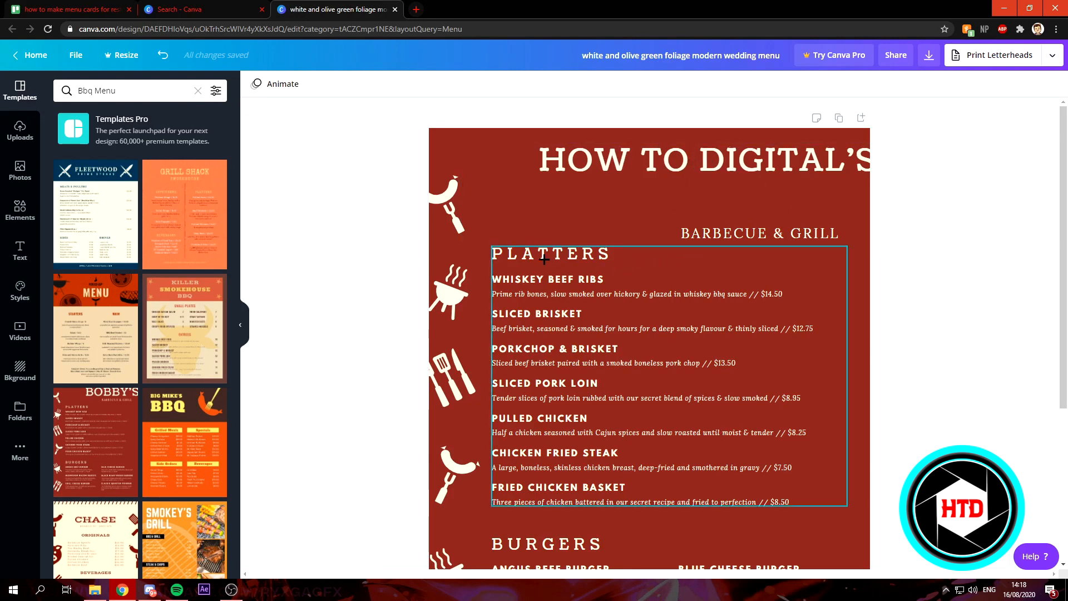
- Review the rest of the menu down to the burgers section
scroll(545, 257, "down", 4)
scroll(556, 256, "up", 4)
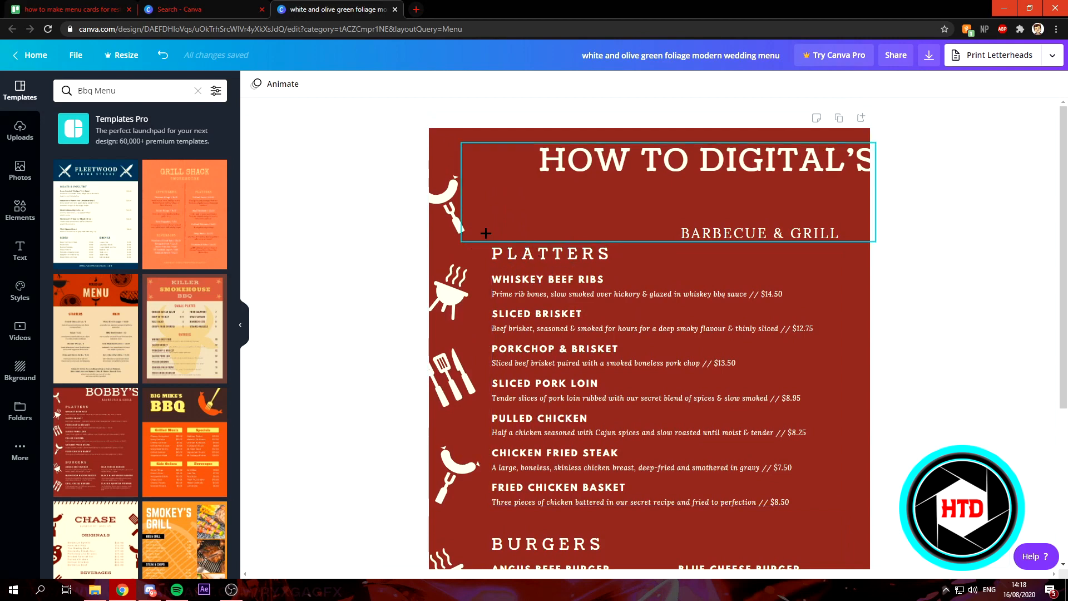
scroll(663, 347, "down", 4)
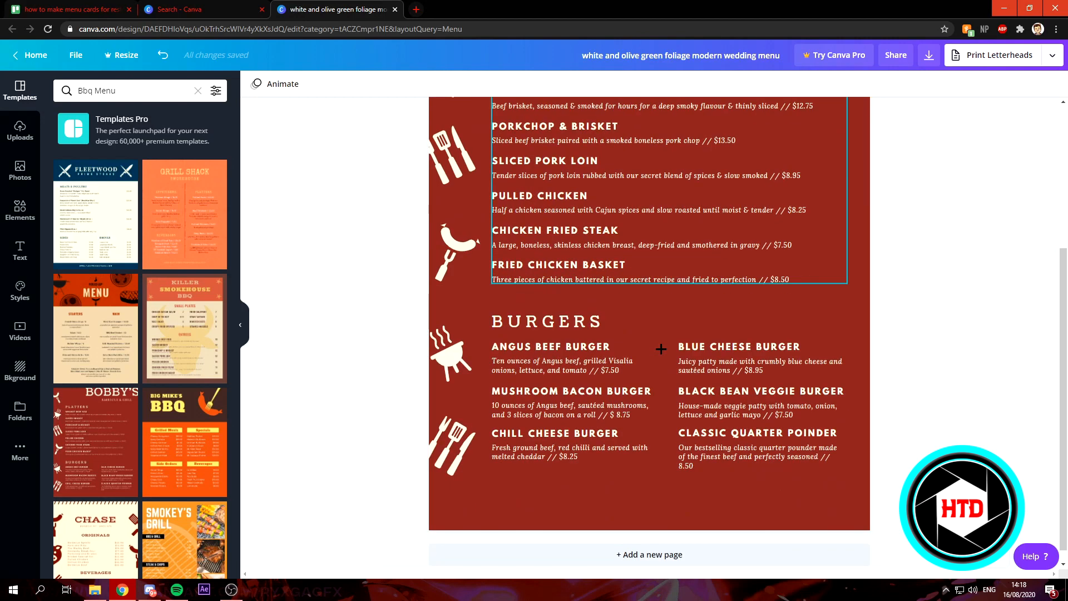
scroll(555, 332, "down", 1)
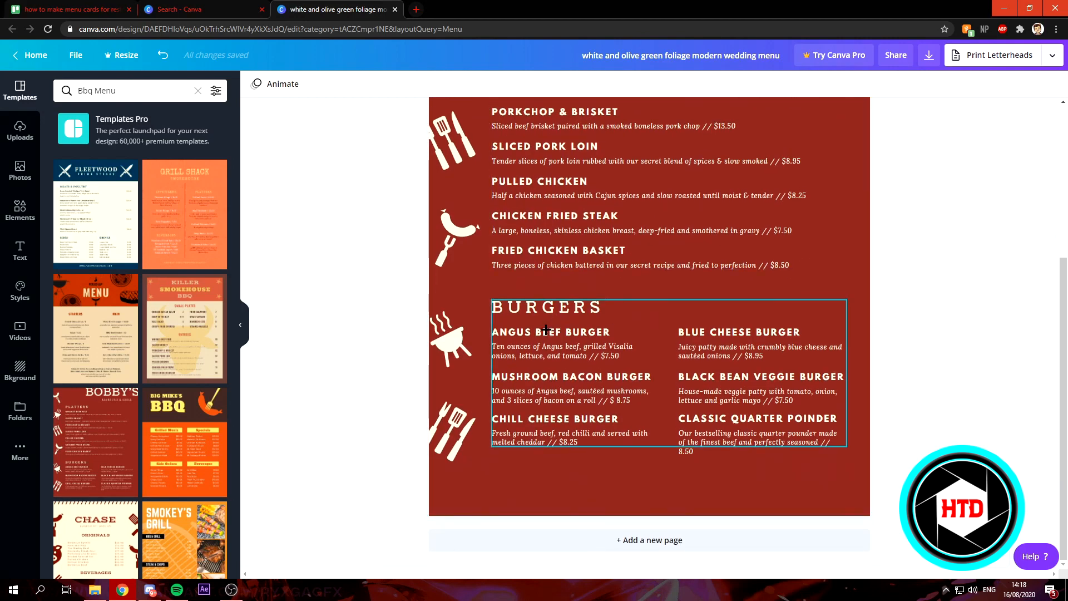
- Rename the first burger item to "CHEESE BURGER"
left_click(521, 331)
triple_click(611, 331)
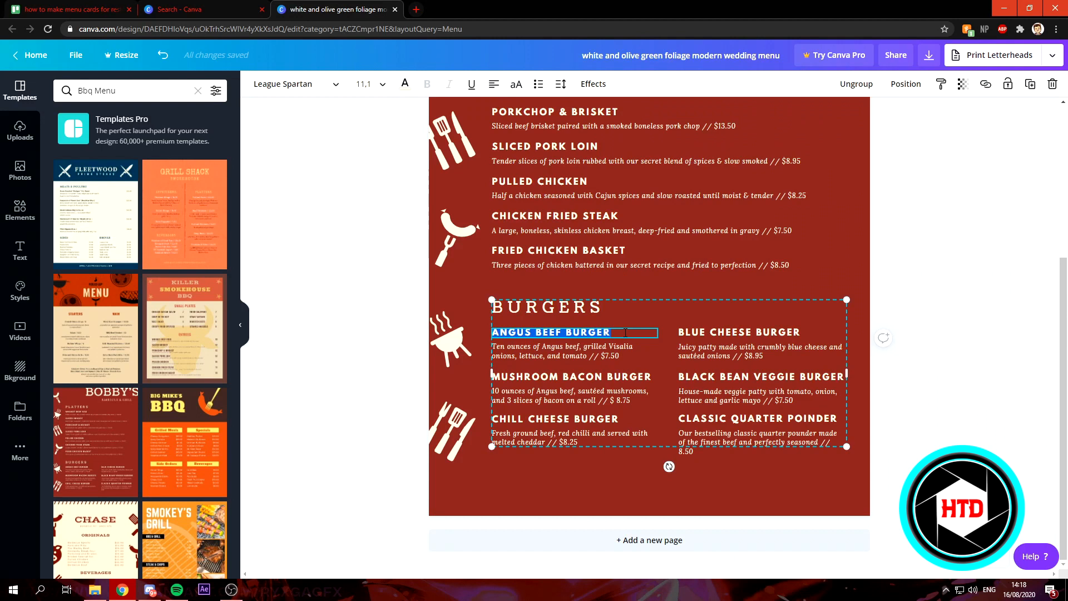
type("CHEESE BUR")
- Replace the cheese burger's description with the placeholder text "sdzfzsdfhgzd"
left_click(585, 347)
left_click_drag(628, 358, 476, 343)
left_click_drag(629, 355, 493, 346)
type("sdzfzsdfhgzd")
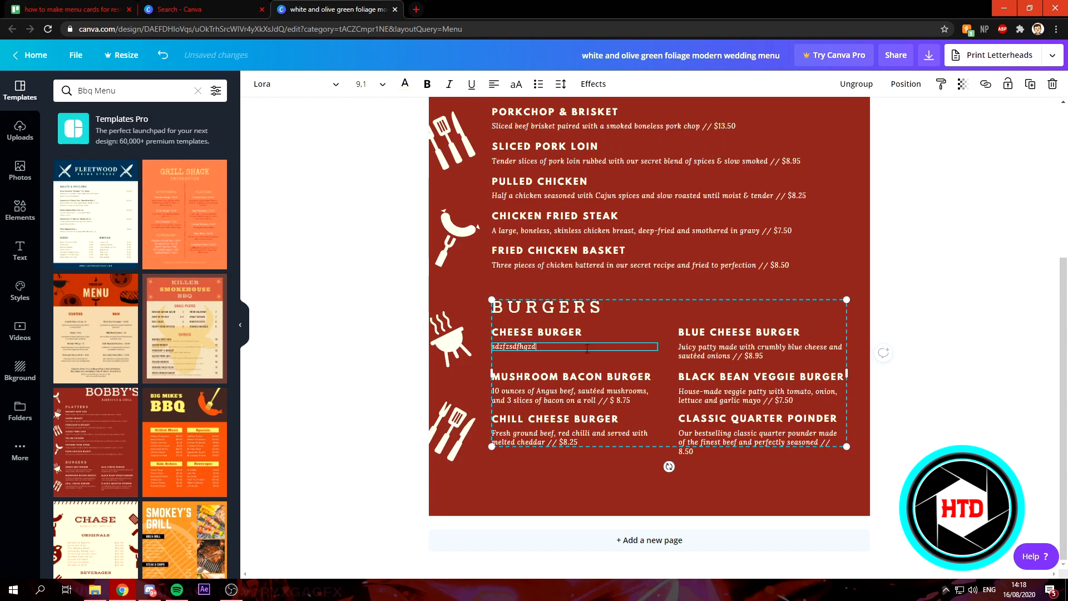
left_click(601, 333)
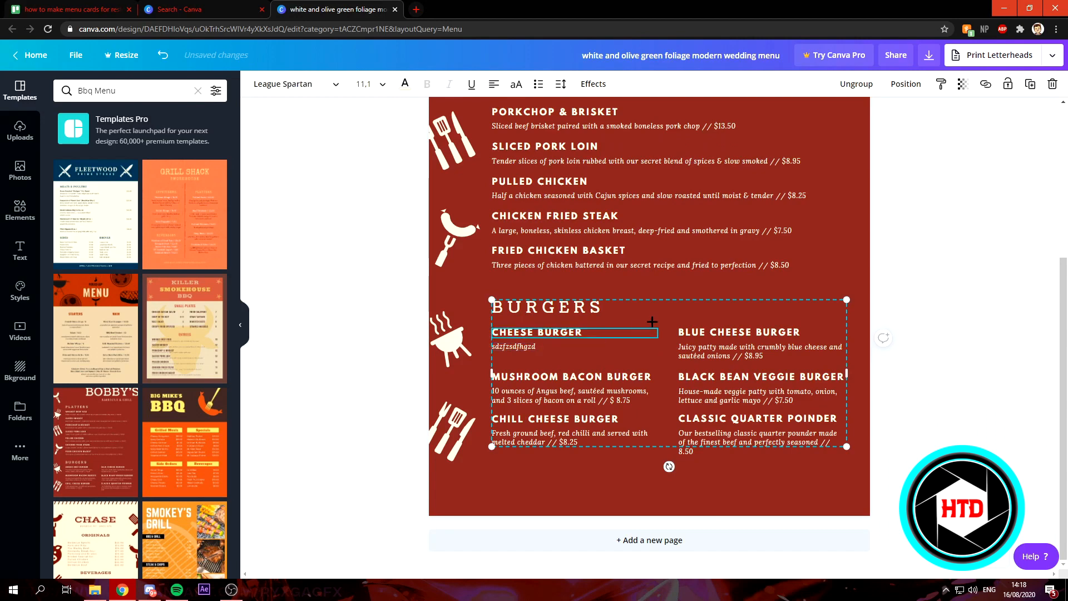
- Inspect the platter text boxes and the decorative side icons across the menu
scroll(651, 321, "up", 3)
scroll(615, 343, "up", 1)
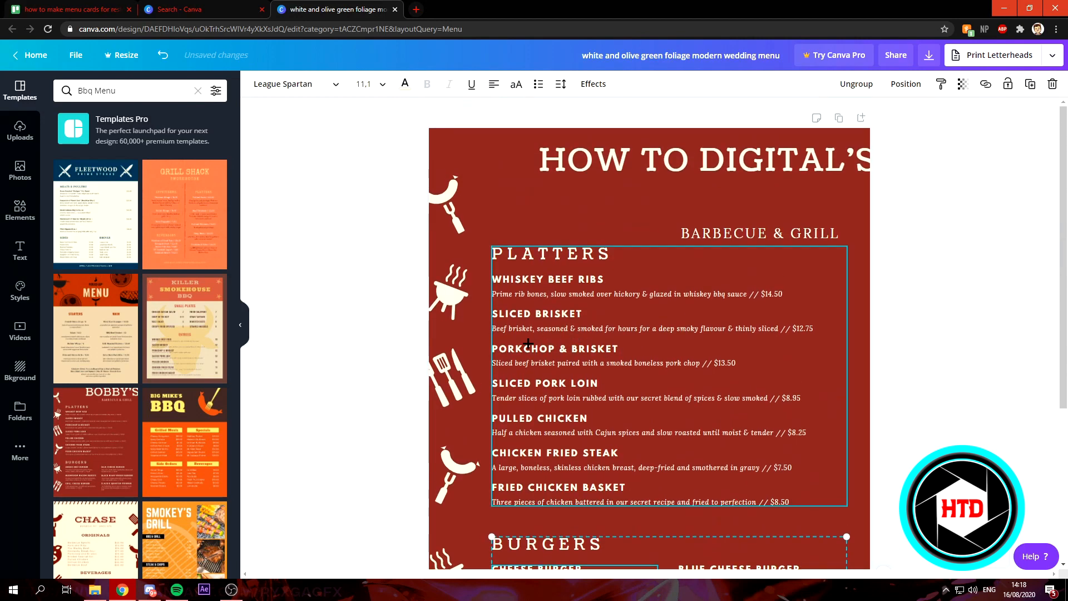
left_click(543, 348)
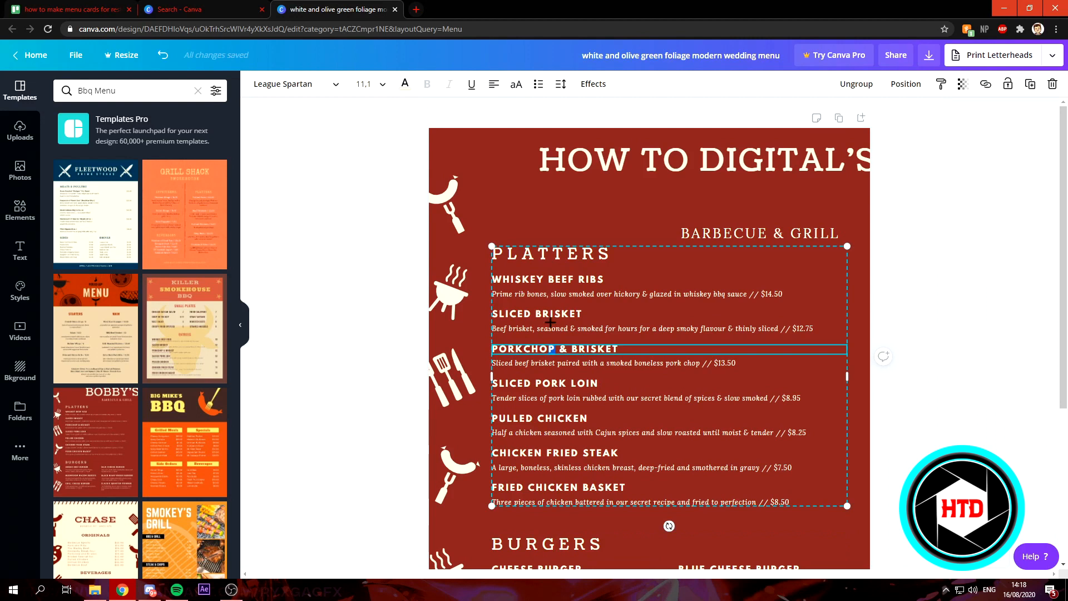
left_click(541, 327)
left_click(560, 292)
left_click(559, 281)
left_click(561, 252)
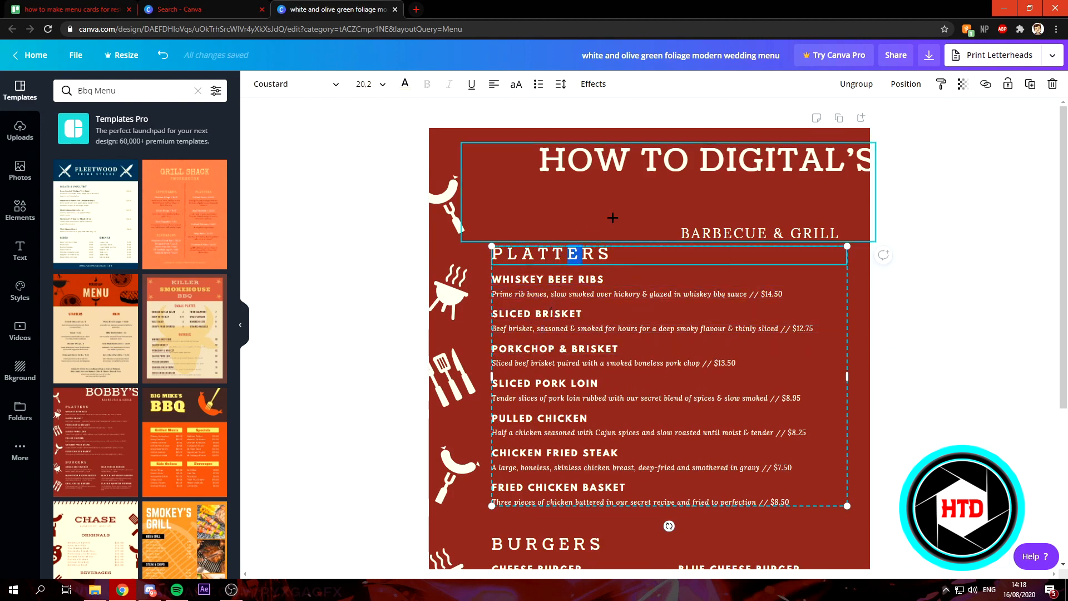
left_click(859, 281)
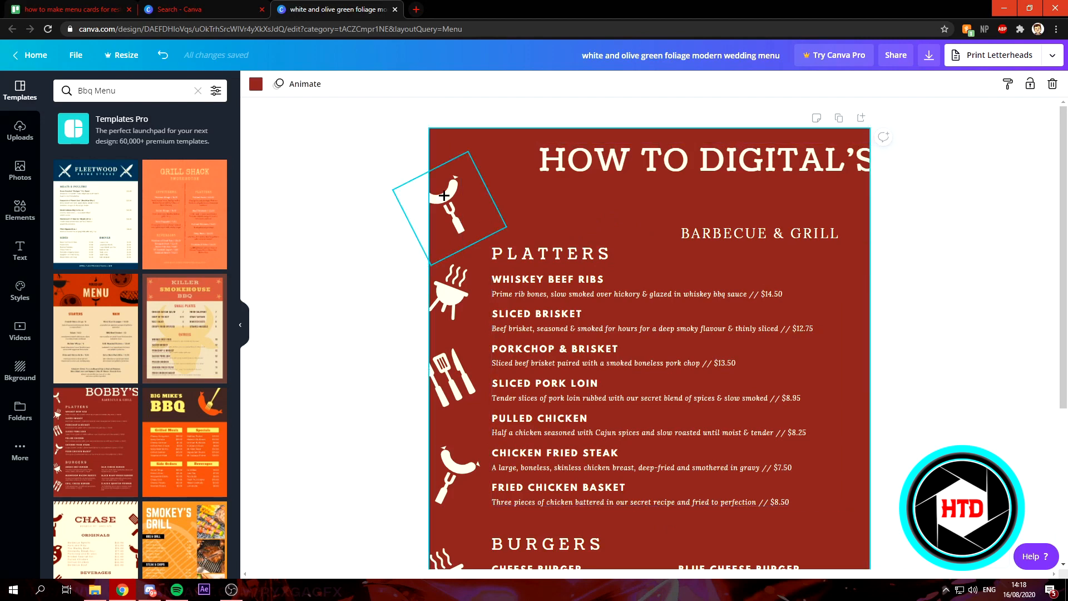
left_click(448, 457)
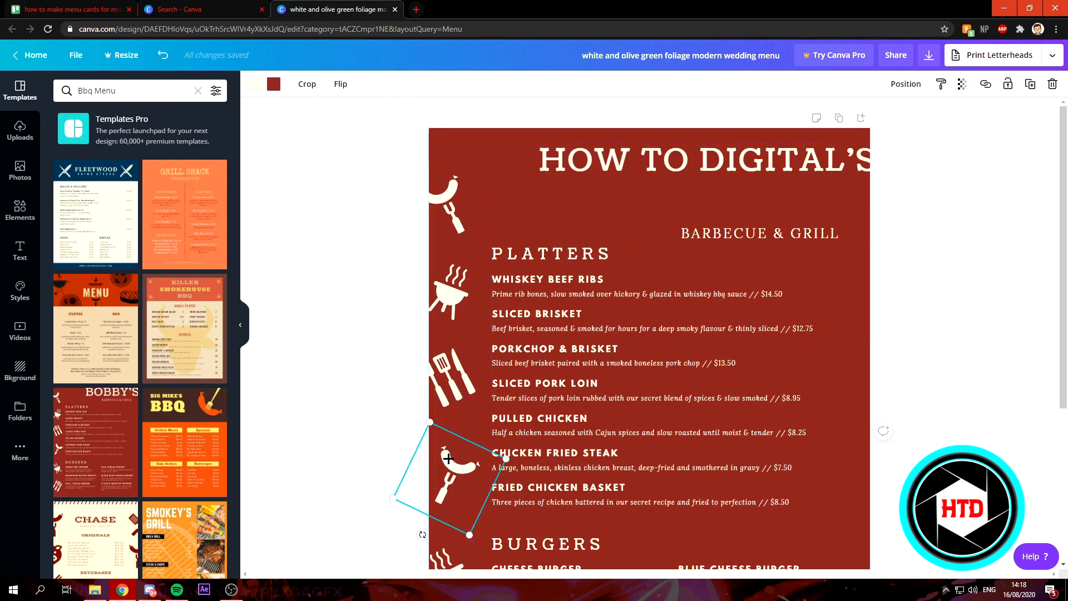
scroll(448, 458, "down", 3)
mouse_move(421, 367)
left_mouse_down()
mouse_move(485, 365)
mouse_move(423, 372)
left_mouse_up()
mouse_move(462, 318)
left_mouse_down()
mouse_move(448, 320)
mouse_move(459, 319)
left_mouse_up()
scroll(482, 429, "down", 2)
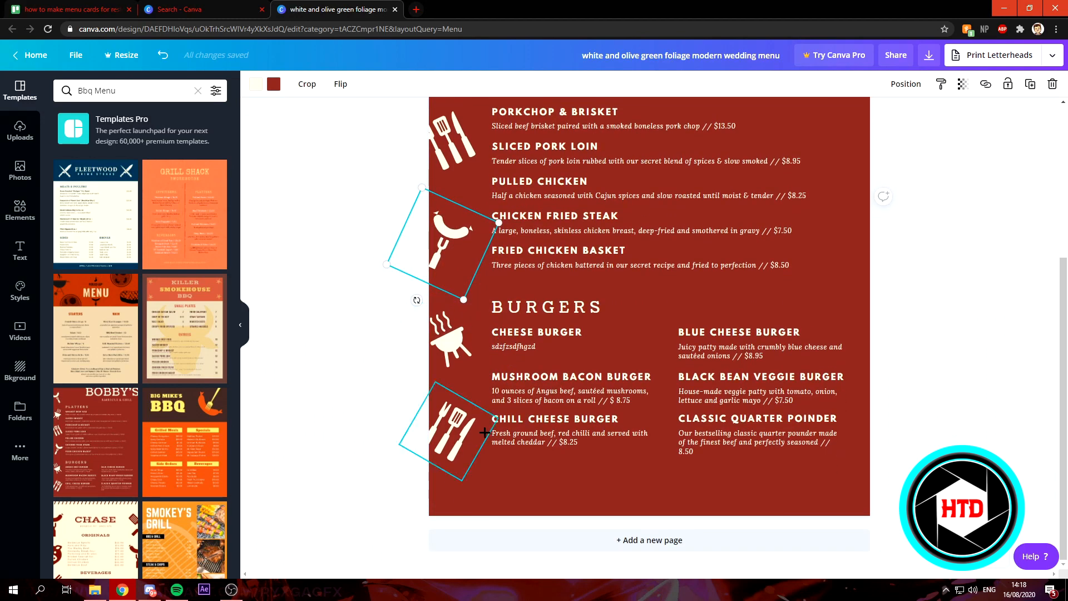
scroll(485, 433, "up", 4)
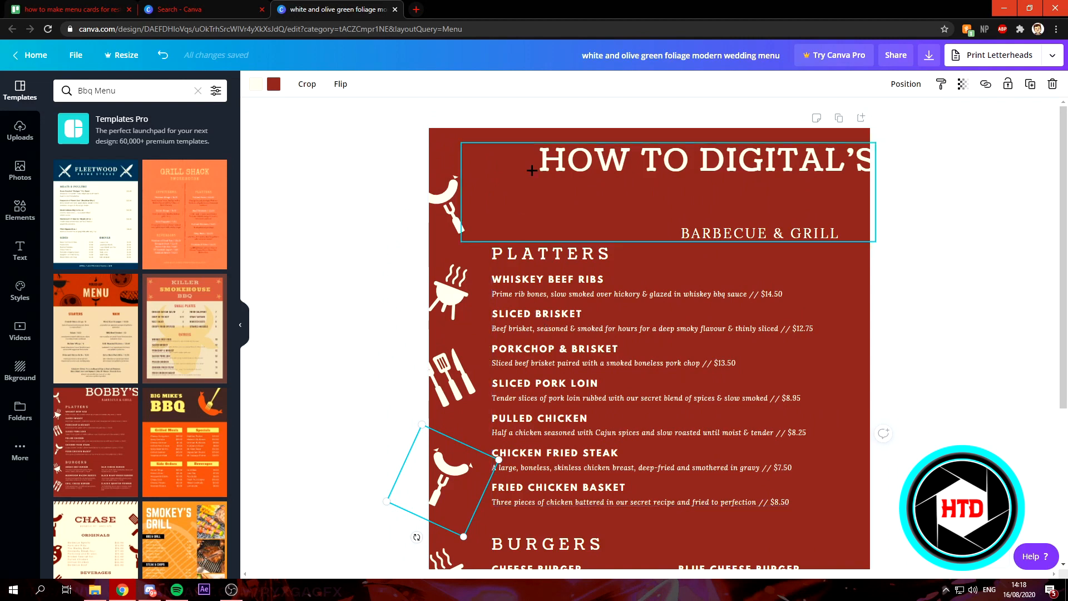
- Set the page background colour to a custom purple, #6f18c6
left_click(452, 152)
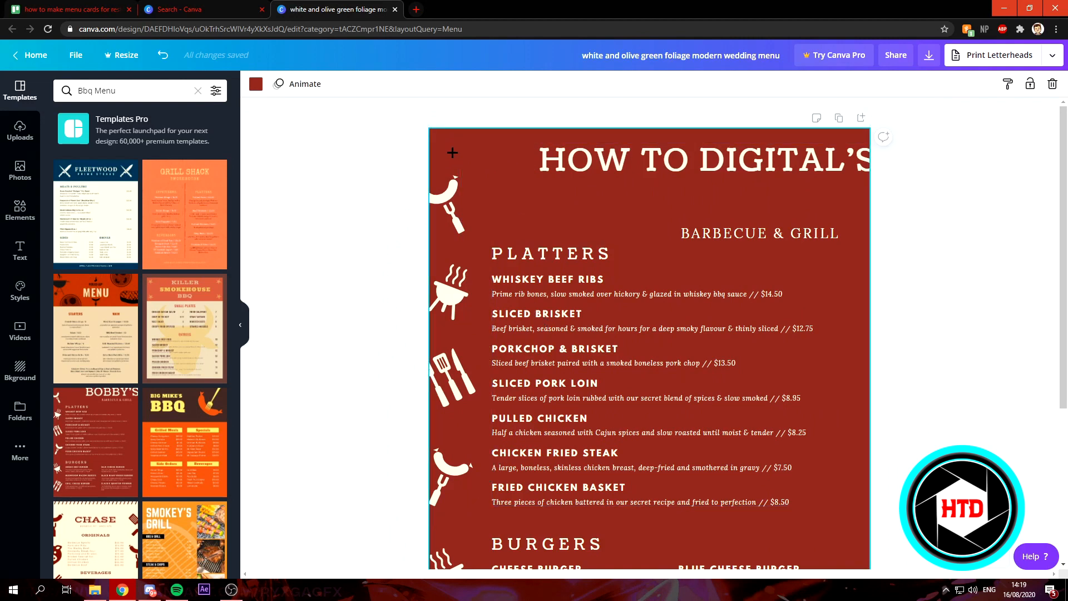
scroll(765, 490, "down", 4)
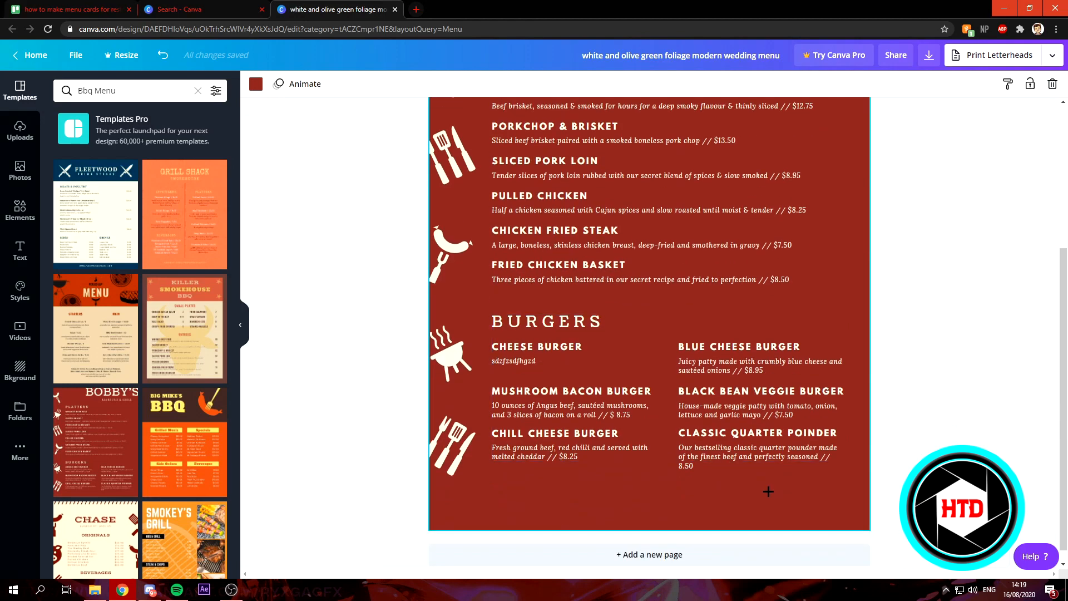
scroll(757, 489, "up", 4)
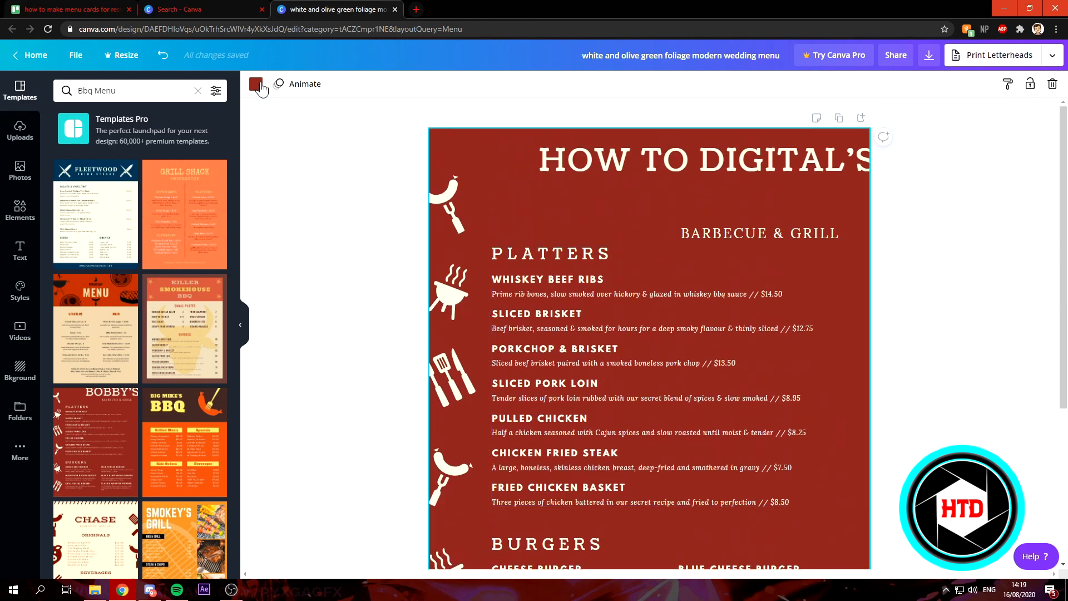
left_click(258, 85)
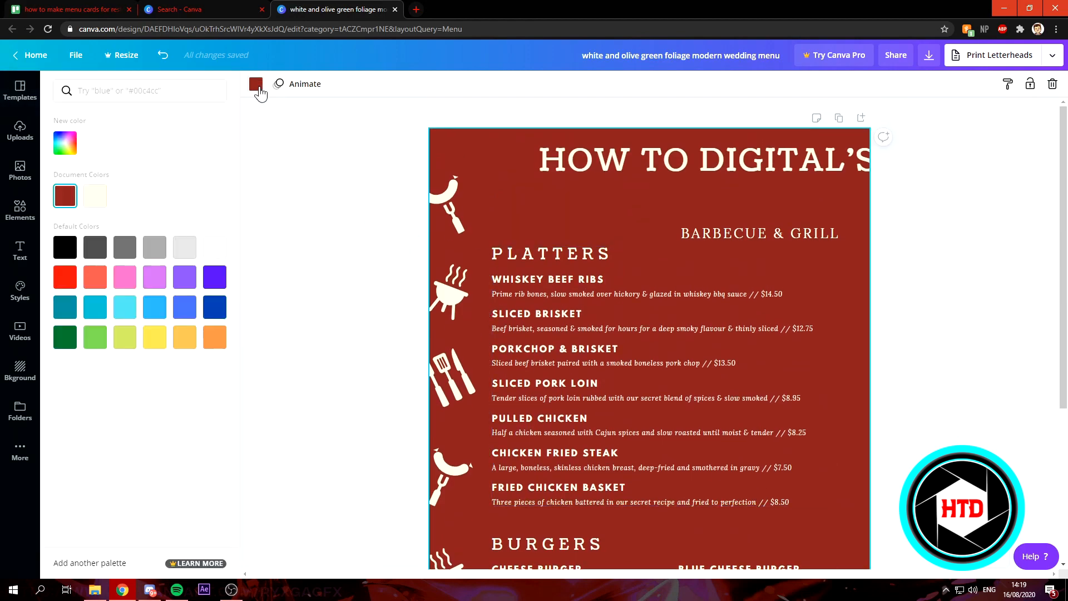
left_click(126, 307)
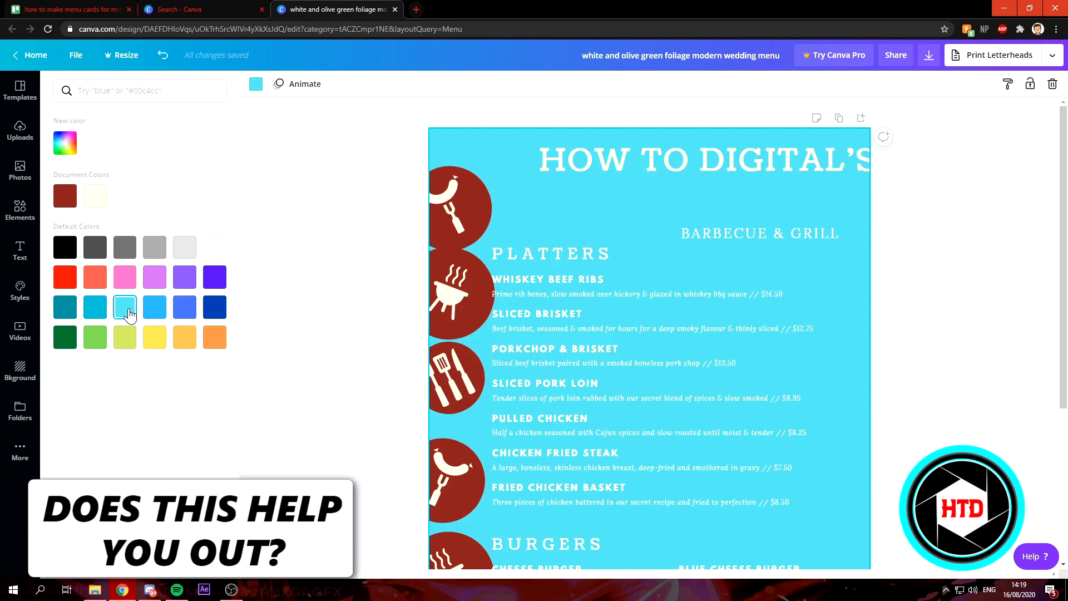
left_click(65, 144)
left_click_drag(152, 175, 178, 197)
mouse_move(158, 244)
left_mouse_down()
mouse_move(83, 243)
mouse_move(172, 244)
left_mouse_up()
left_click(187, 257)
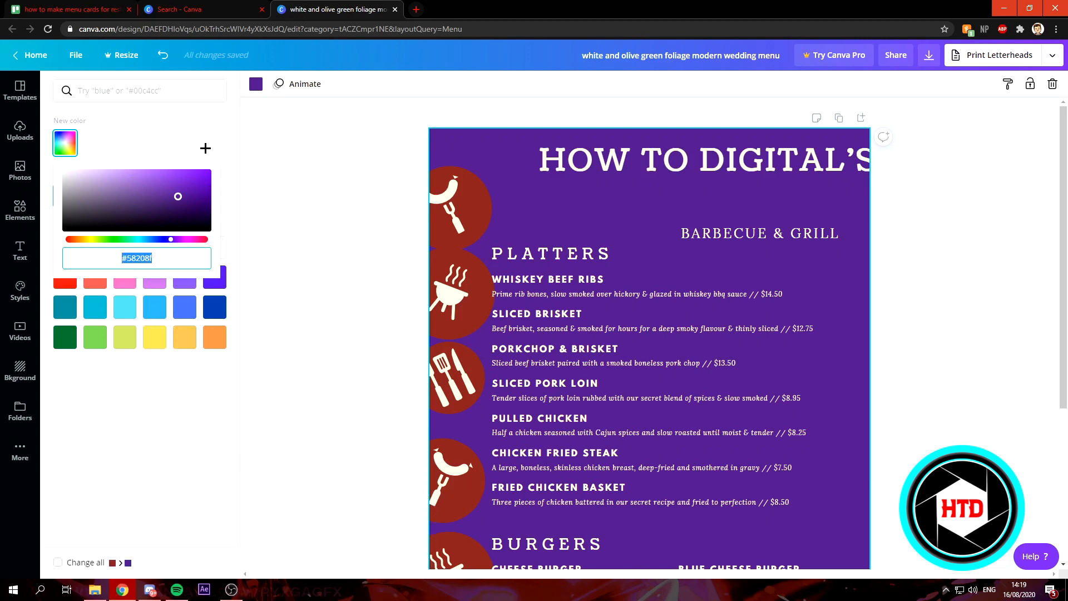
left_click_drag(183, 184, 193, 183)
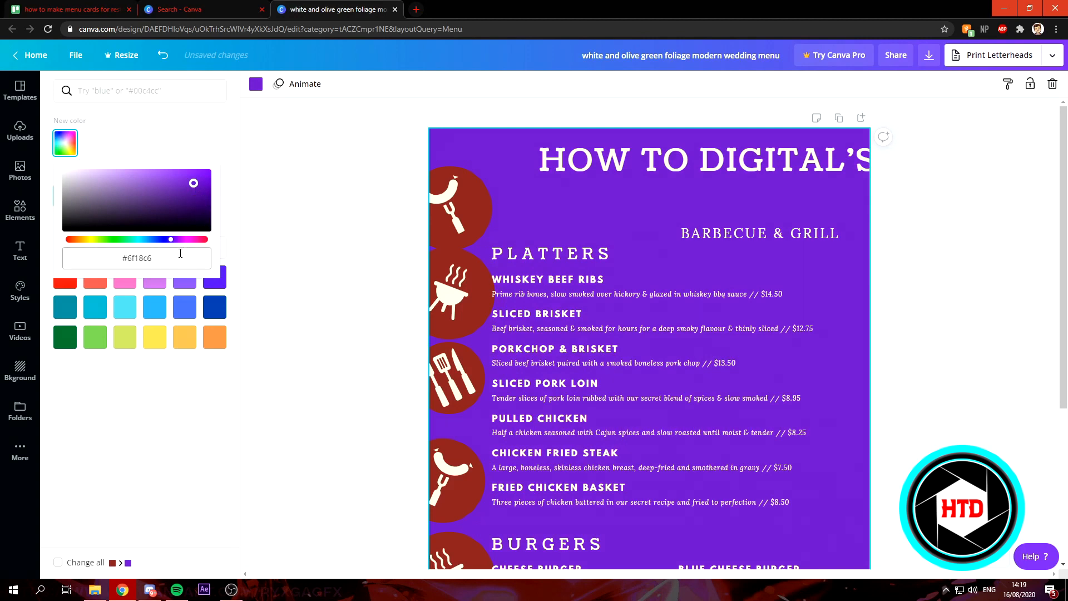
left_click_drag(121, 259, 139, 260)
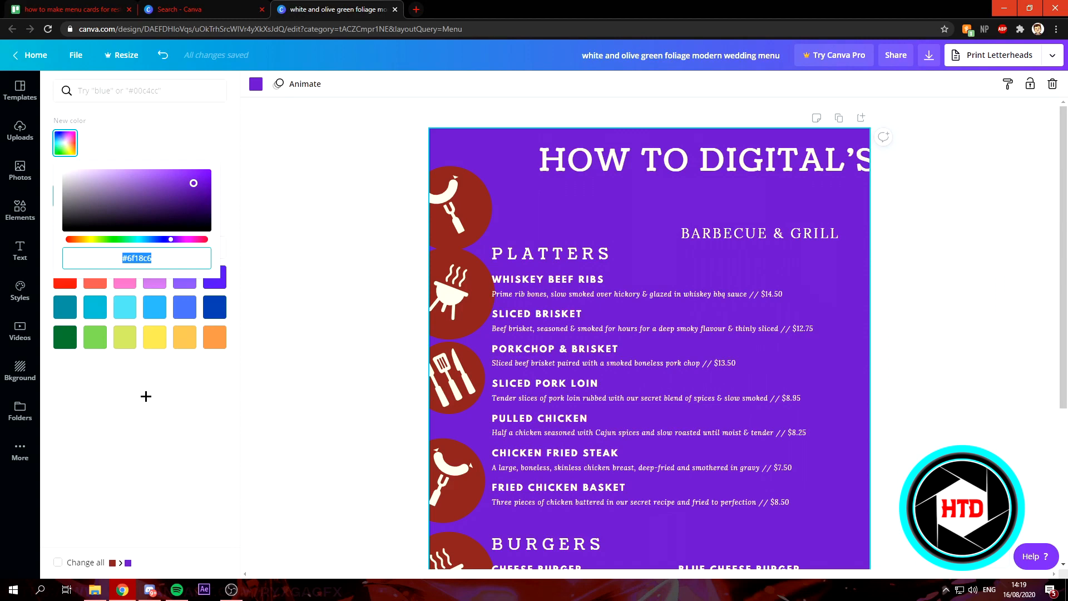
left_click(155, 387)
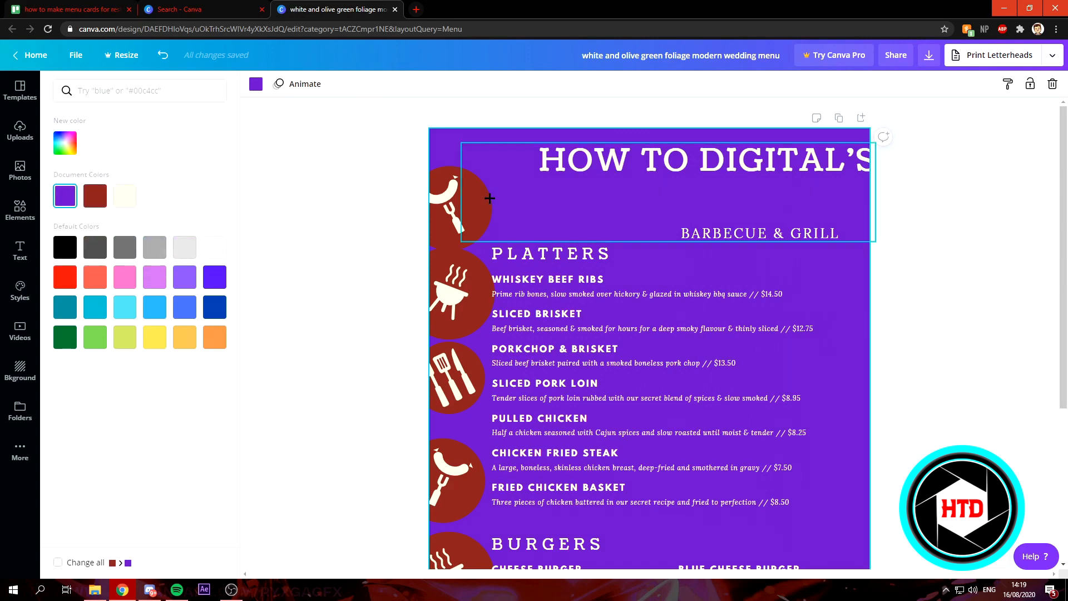
- Recolour the background circles of all the side icons to the document's purple
left_click(449, 200)
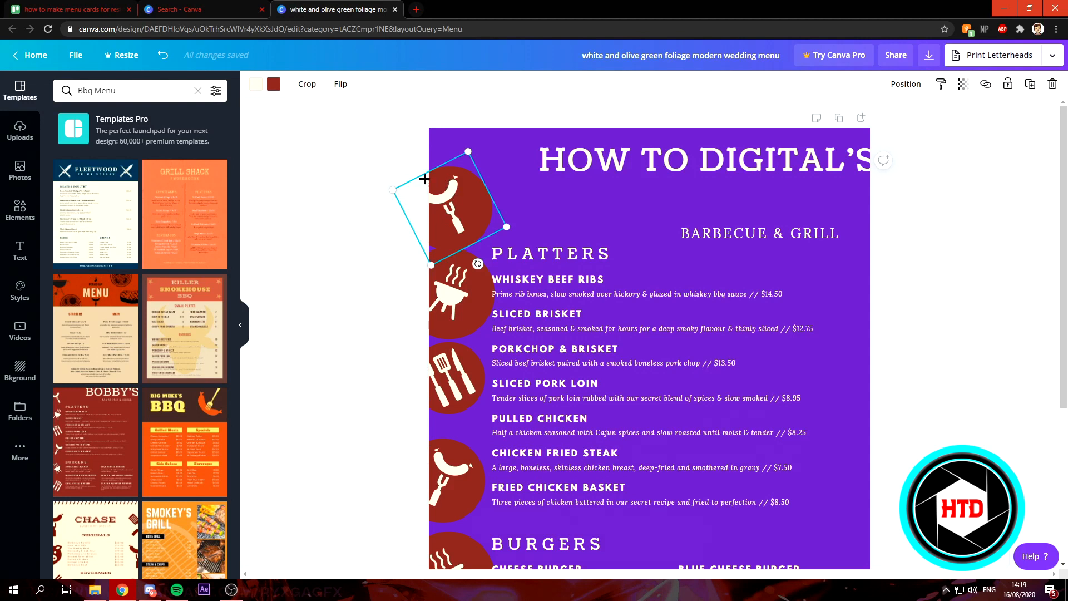
left_click(274, 86)
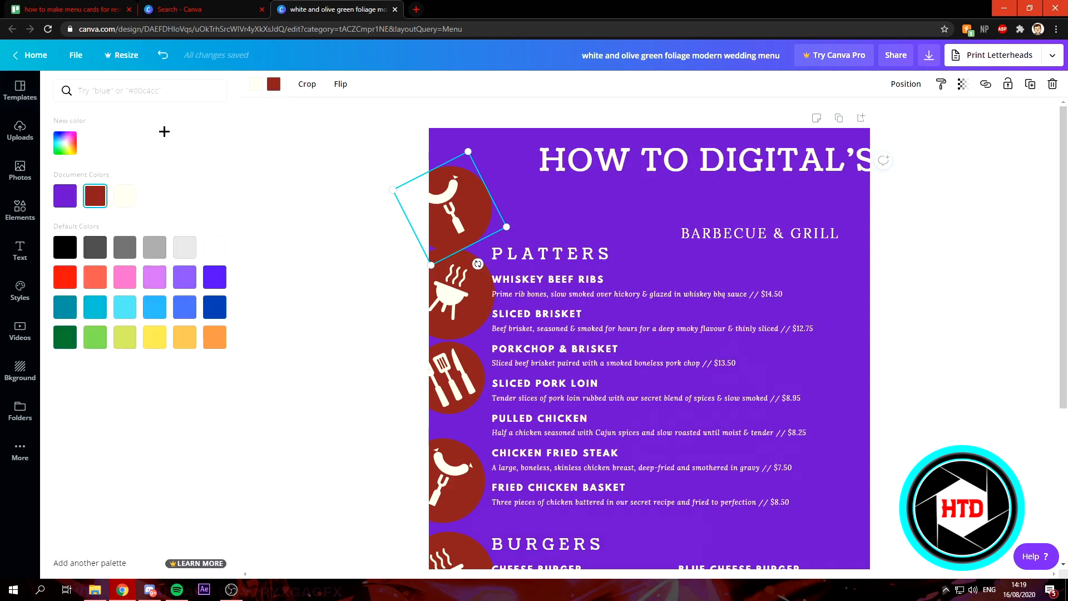
left_click(65, 196)
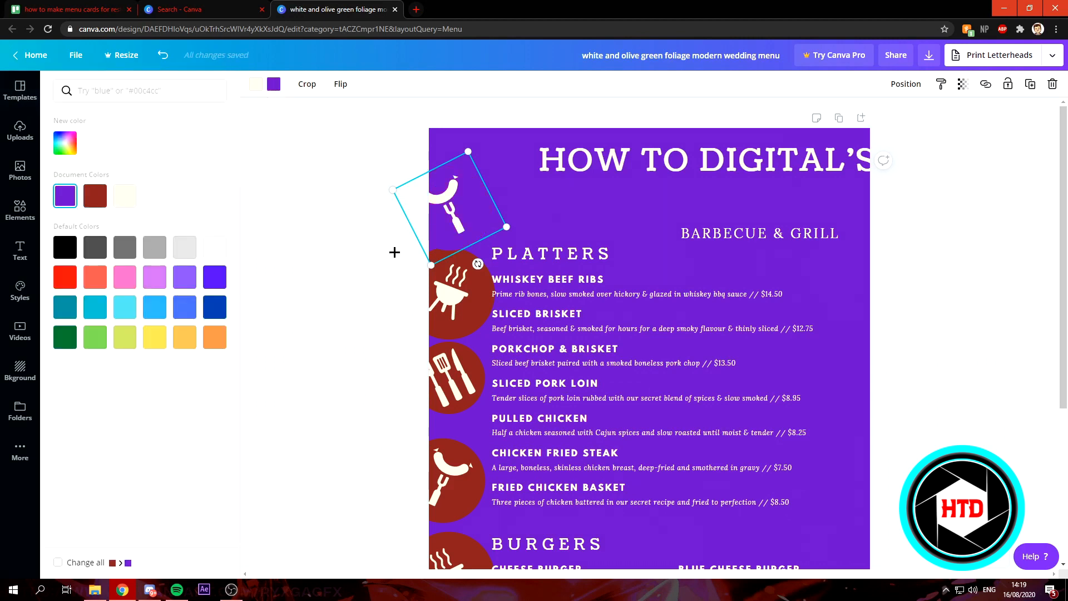
left_click(464, 306)
left_click(65, 196)
left_click(448, 376)
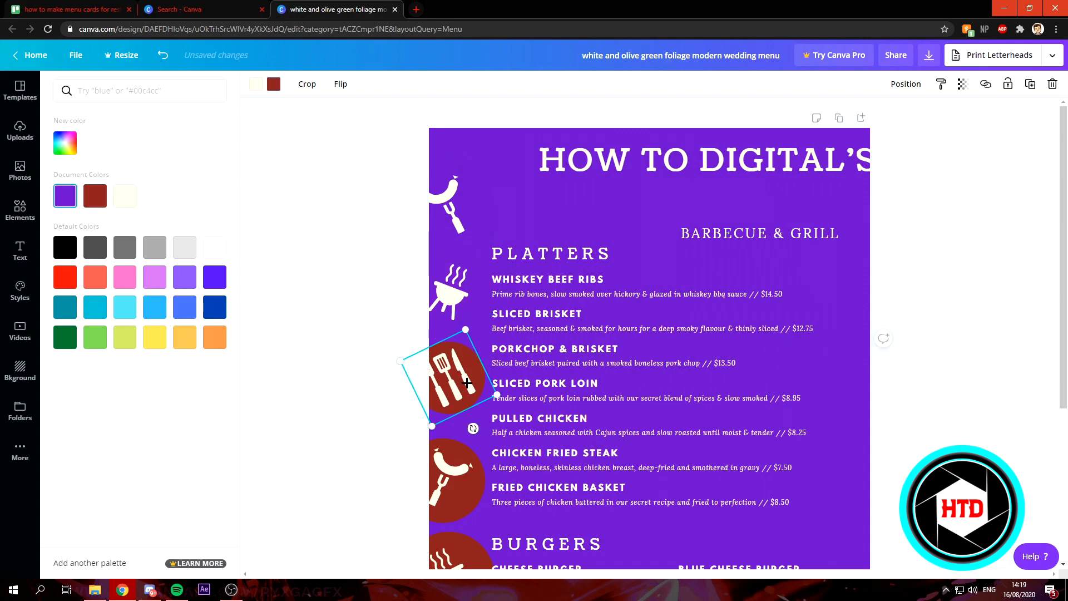
left_click(65, 196)
scroll(445, 334, "down", 3)
left_click(448, 317)
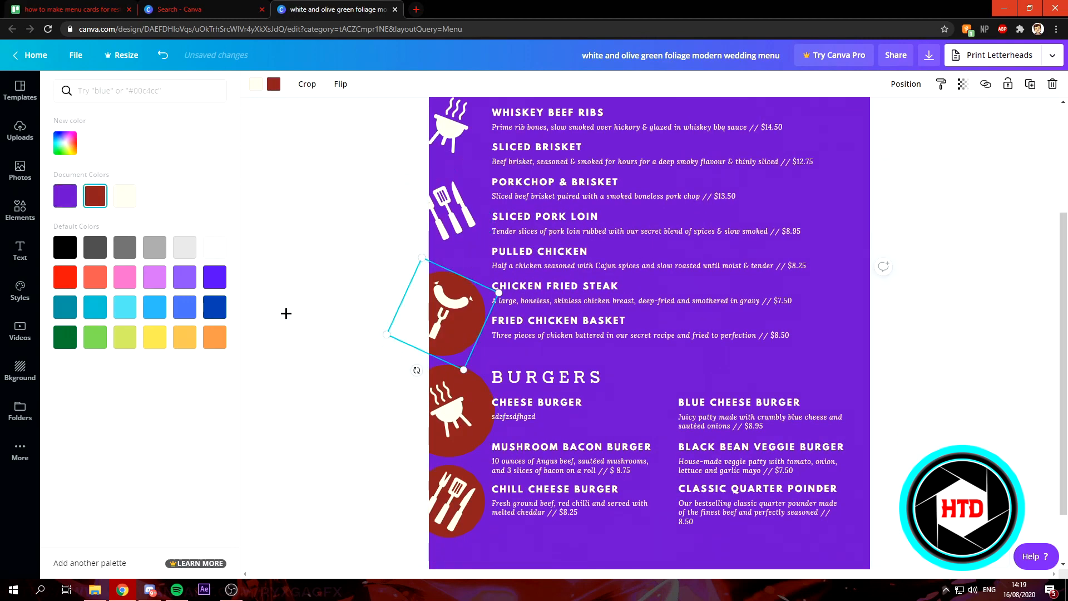
left_click(65, 196)
left_click(448, 415)
left_click(65, 196)
left_click(429, 477)
left_click(65, 196)
- Colour the top sausage icon black and the platters grill icon dark grey
scroll(389, 328, "up", 3)
left_click(458, 197)
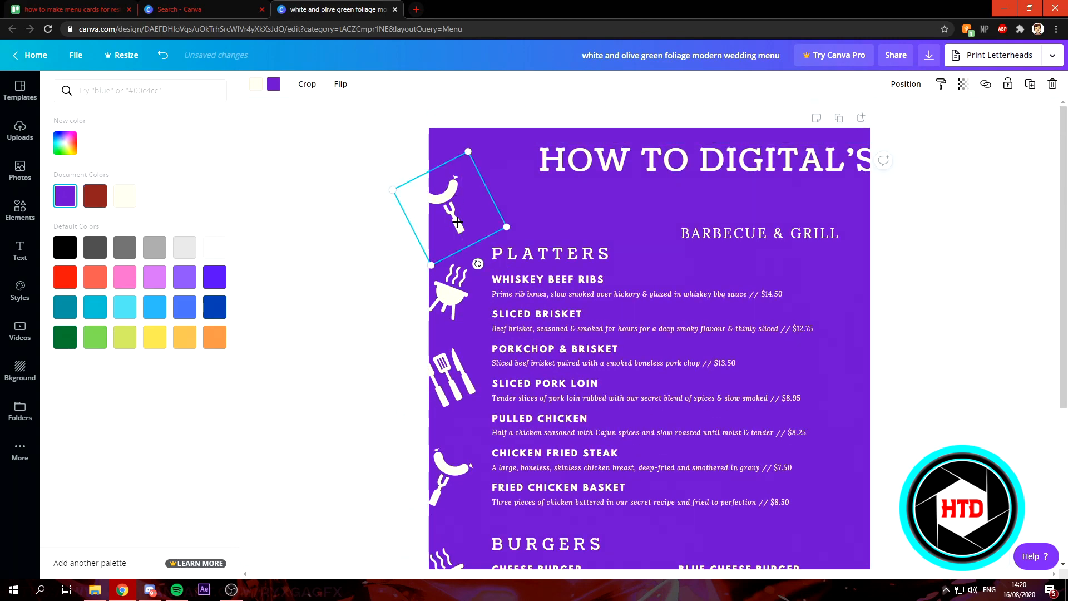
scroll(453, 445, "down", 4)
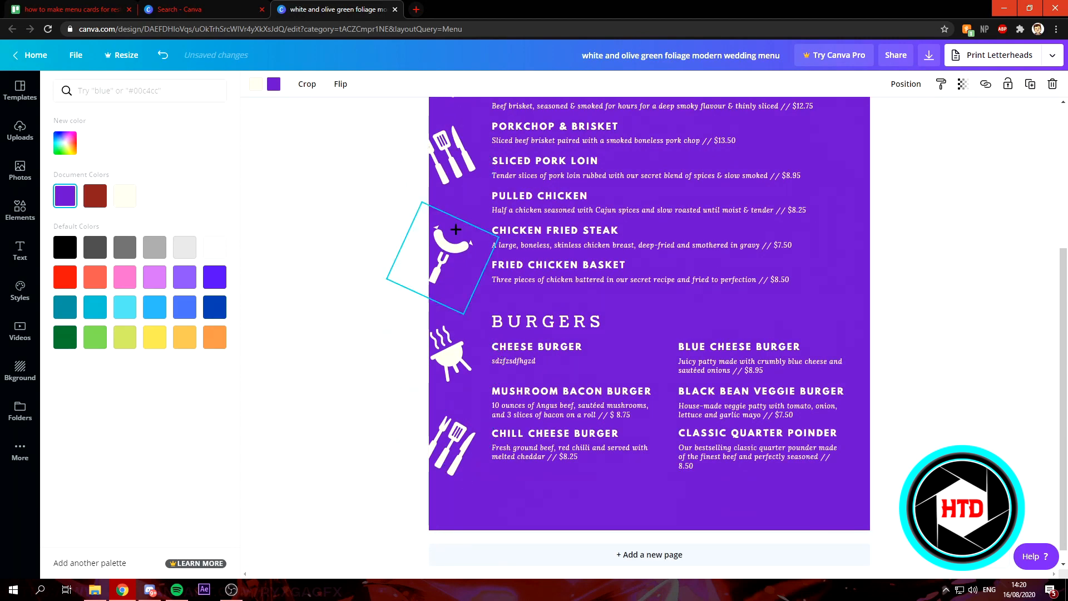
scroll(456, 218, "up", 4)
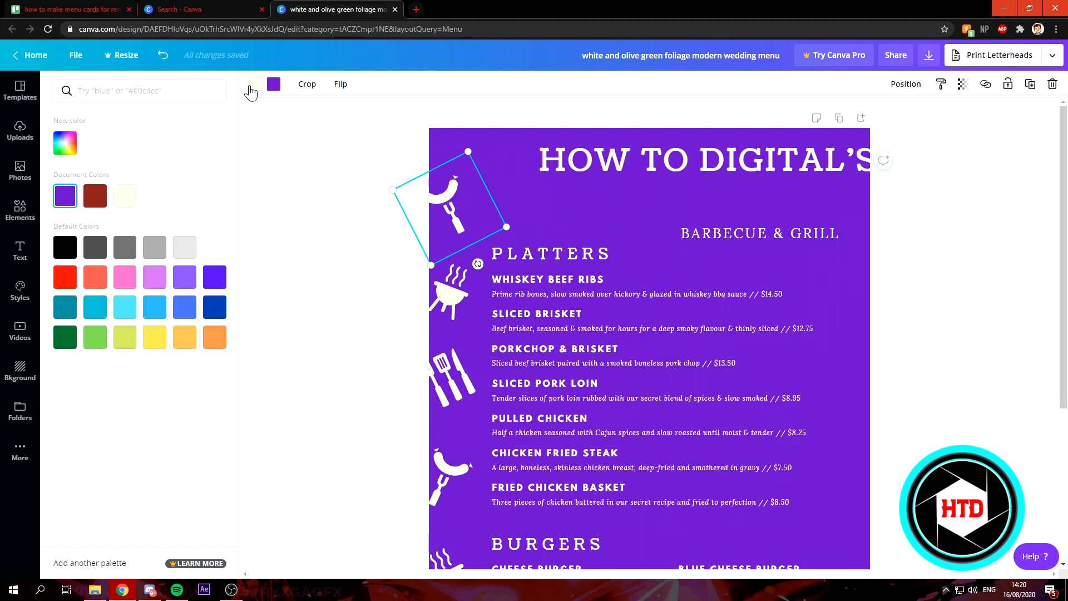
left_click(65, 247)
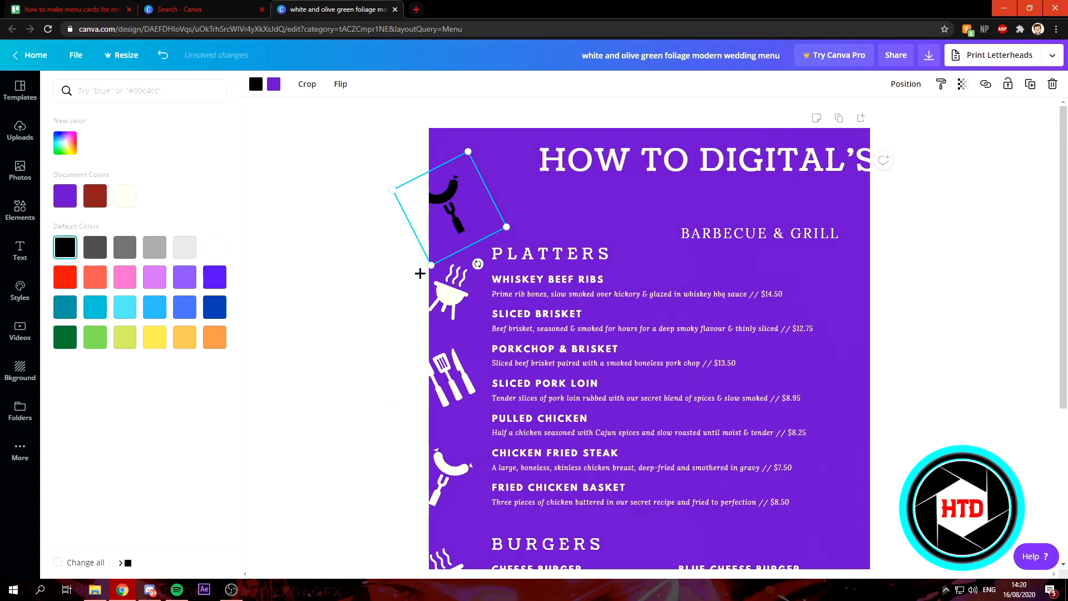
left_click(449, 290)
left_click(96, 246)
- Colour the cutlery and lower sausage icons grey and the burgers grill icon light grey
left_click(452, 377)
left_click(154, 247)
scroll(255, 291, "down", 2)
left_click(451, 353)
left_click(154, 247)
left_click(448, 464)
left_click(184, 247)
- Download the menu as a PDF Print file
scroll(499, 395, "up", 2)
scroll(490, 406, "down", 4)
scroll(482, 416, "up", 4)
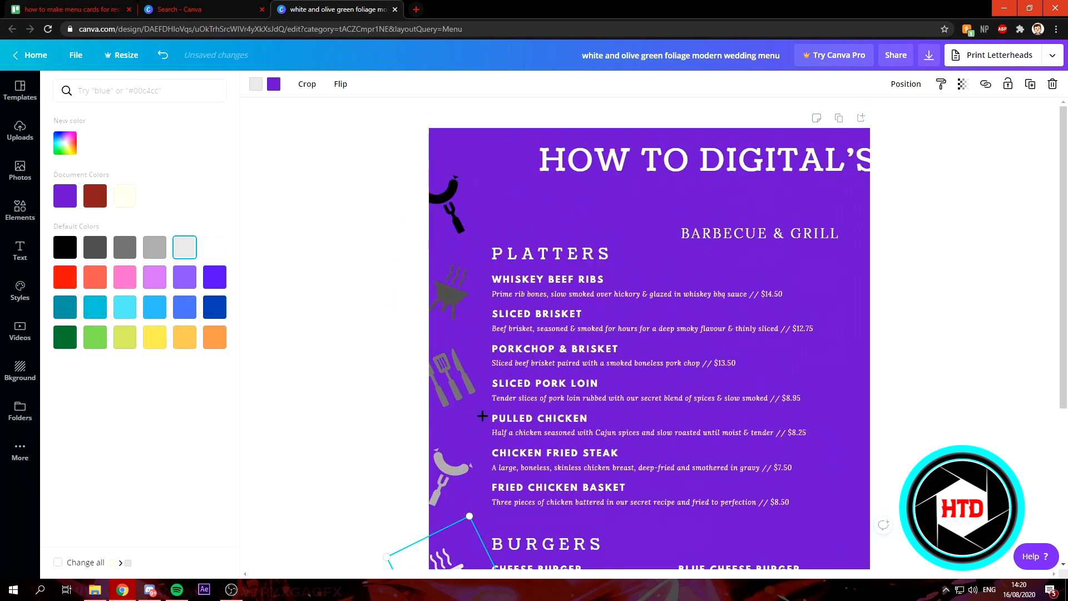
scroll(597, 150, "down", 3)
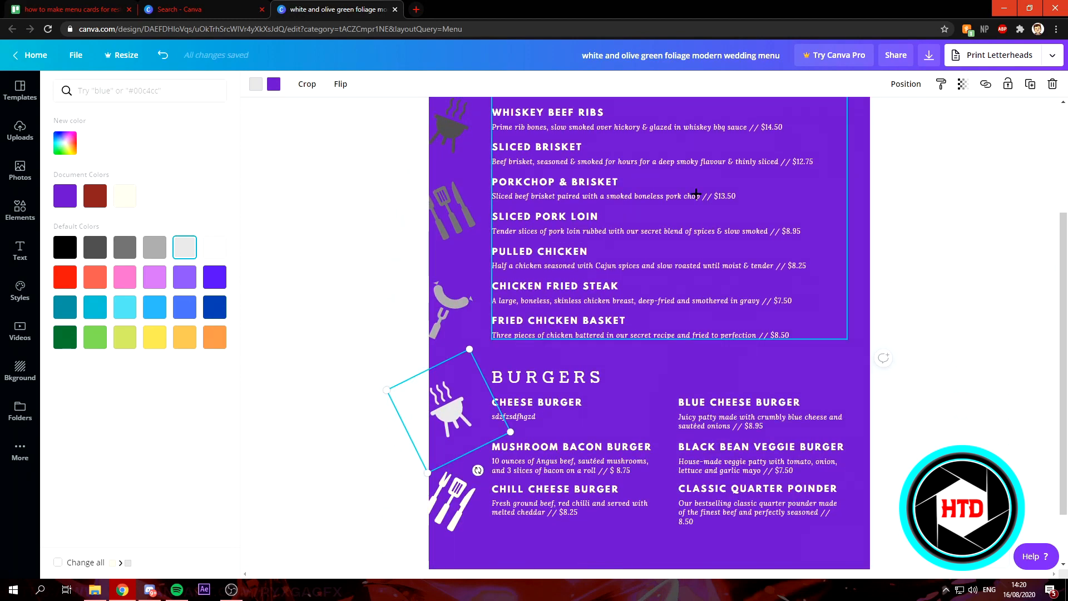
scroll(803, 231, "up", 3)
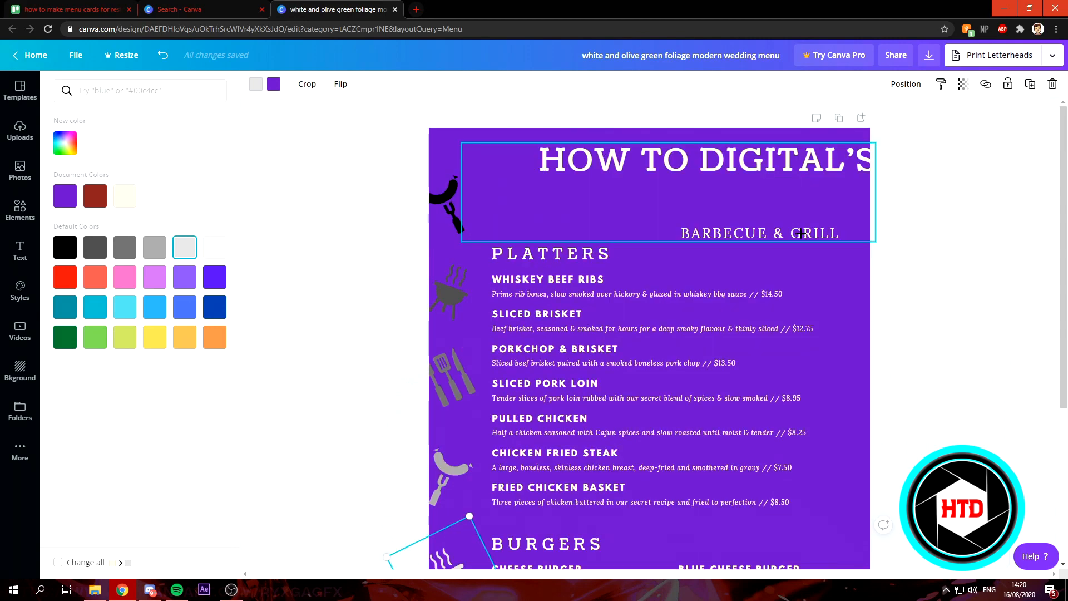
left_click(1044, 198)
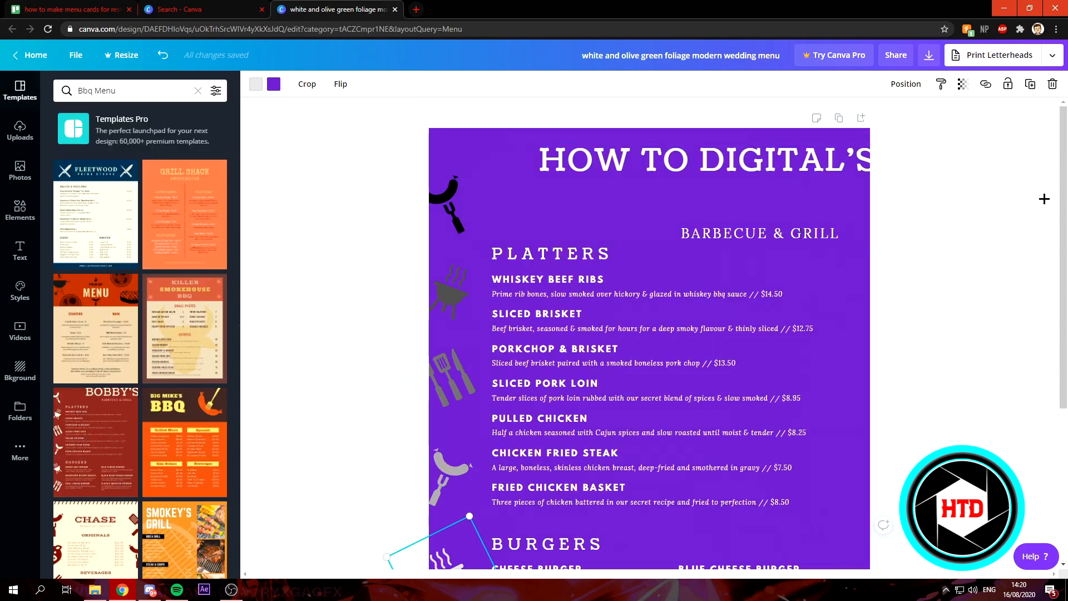
left_click(927, 58)
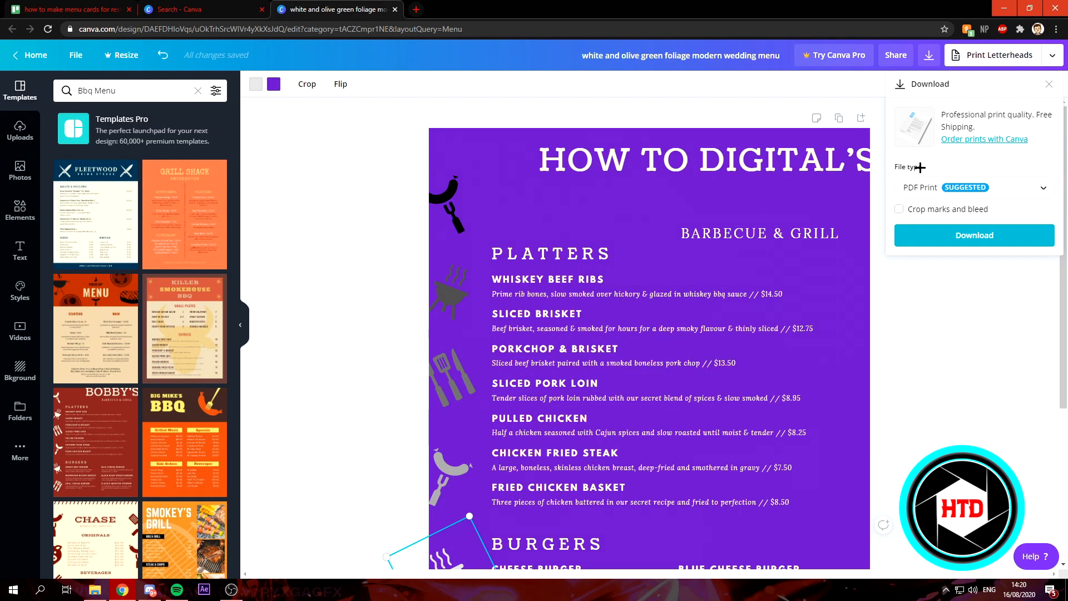
left_click(999, 189)
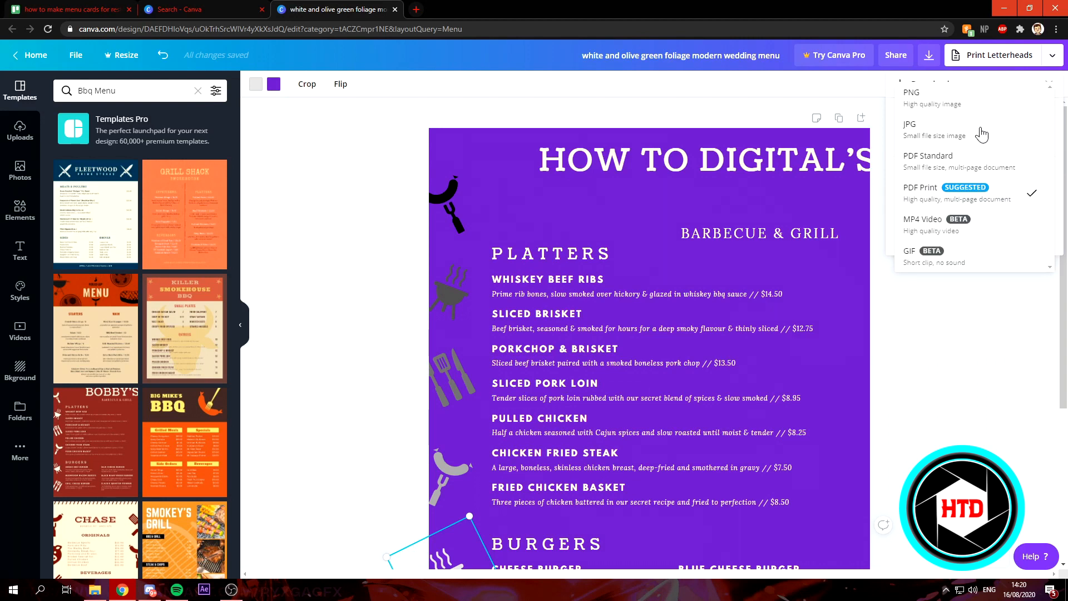
left_click(892, 157)
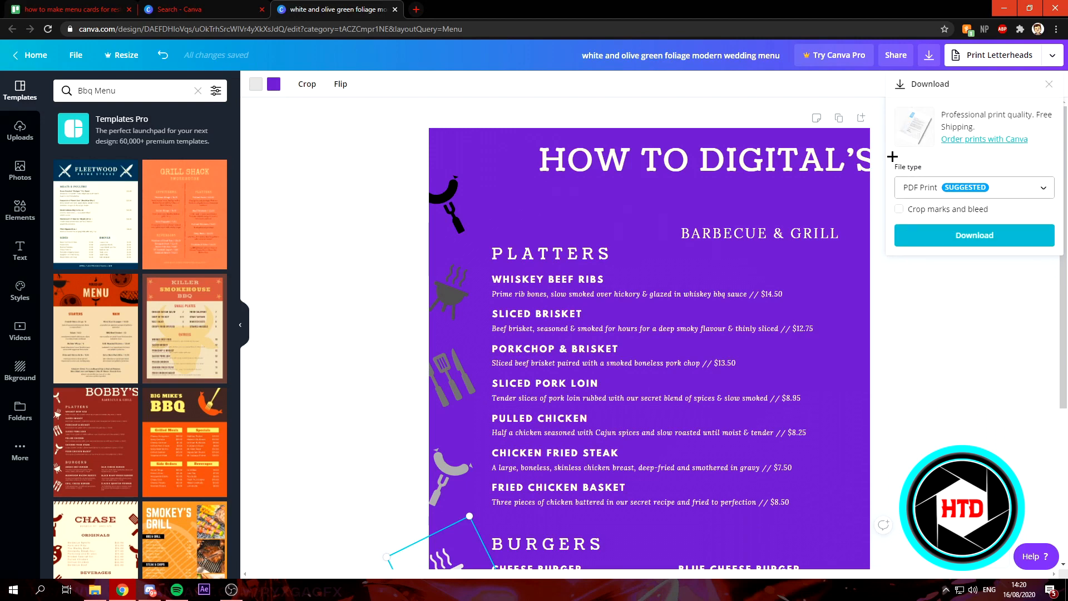
left_click(984, 237)
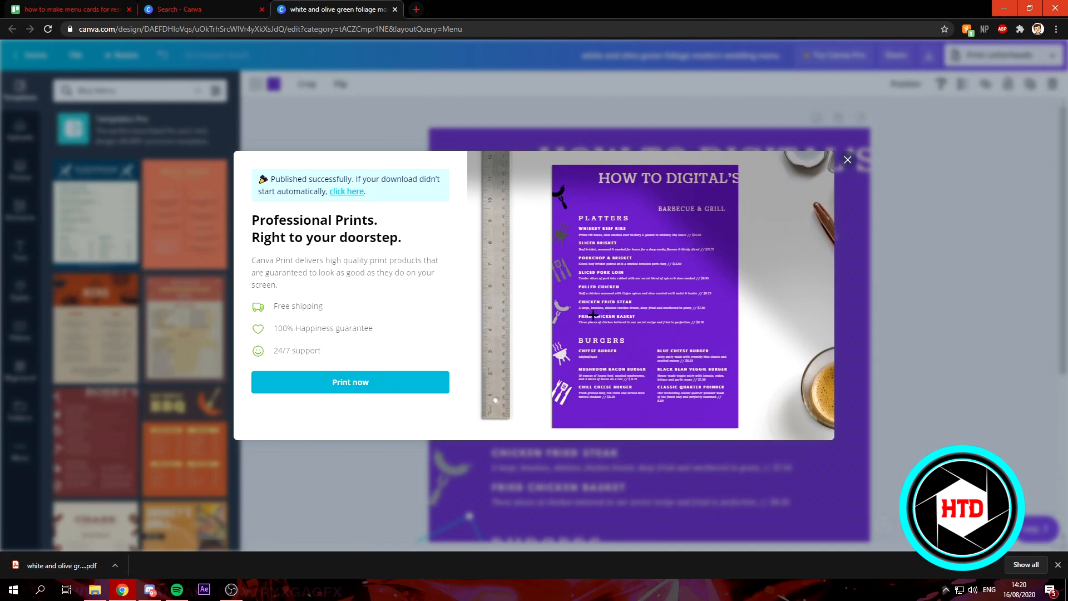
- Open the downloaded PDF and scroll through it to review the menu
left_click(56, 565)
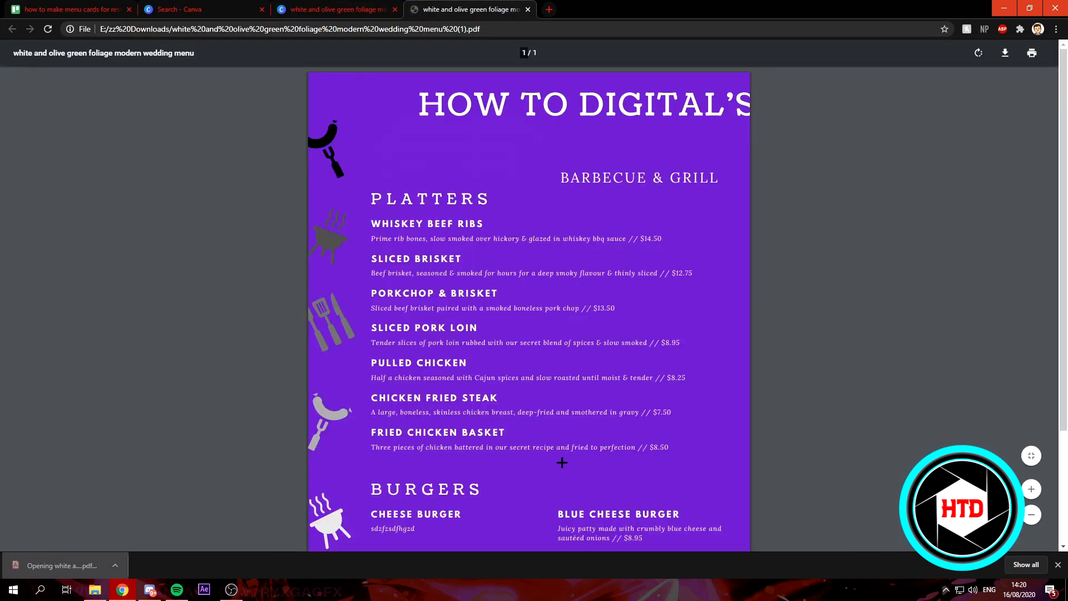
scroll(549, 440, "down", 3)
scroll(543, 436, "up", 3)
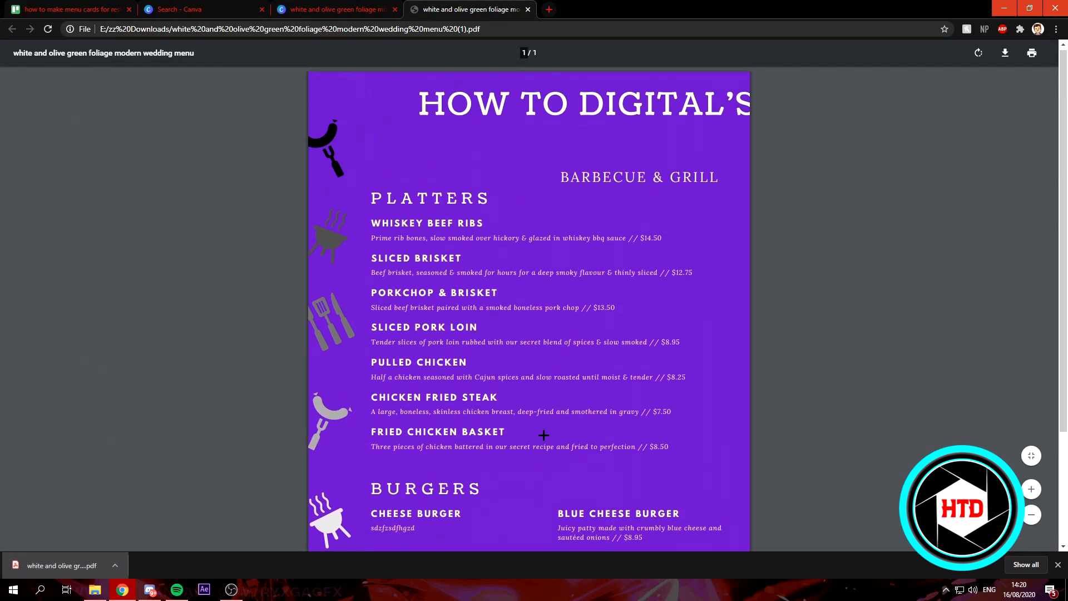
scroll(543, 436, "down", 3)
scroll(540, 414, "up", 3)
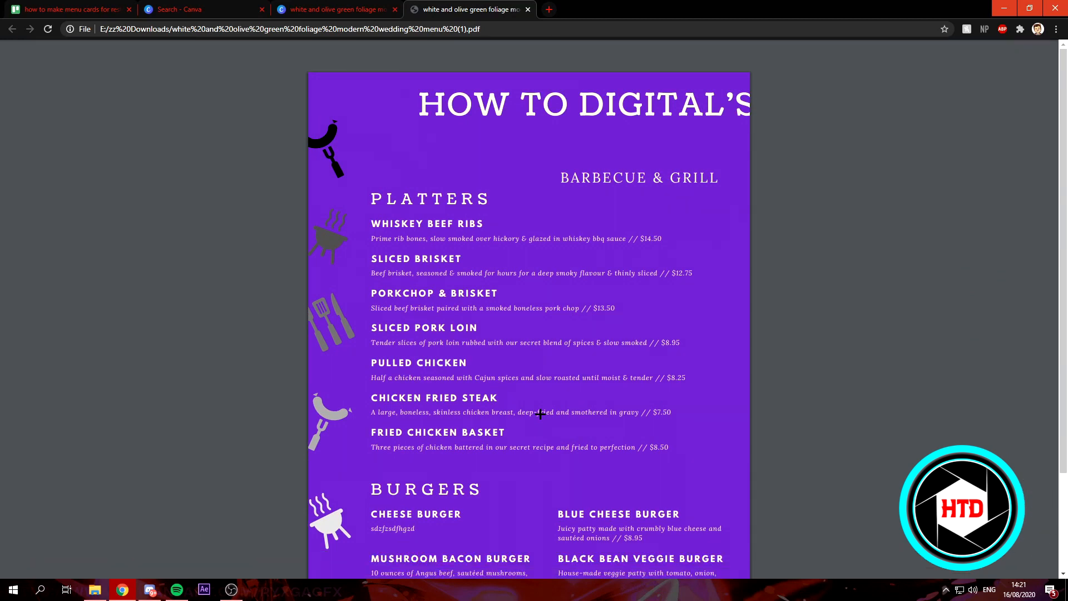
scroll(540, 413, "down", 2)
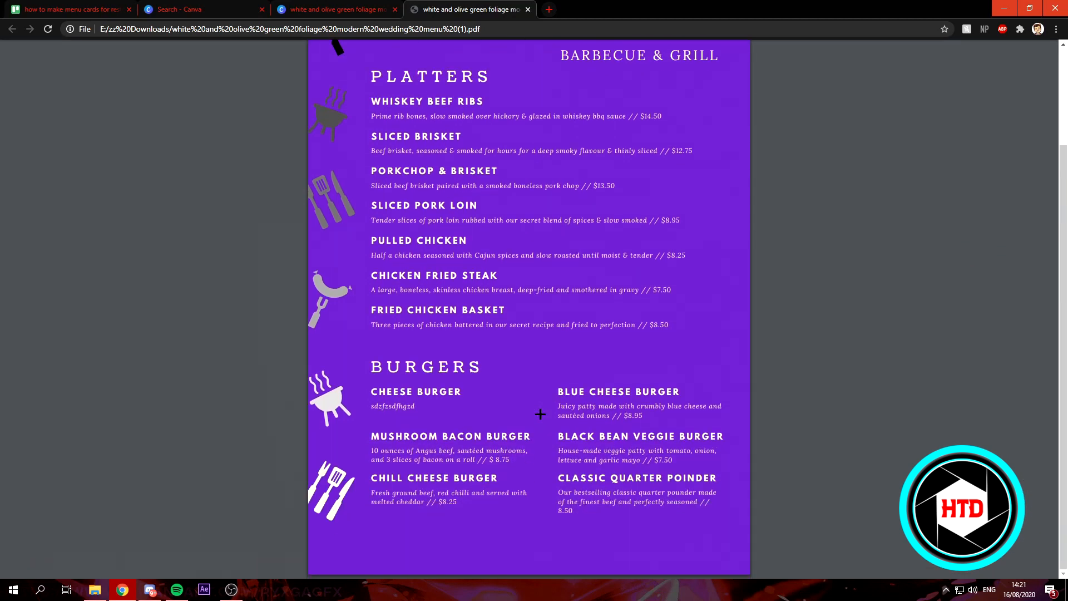